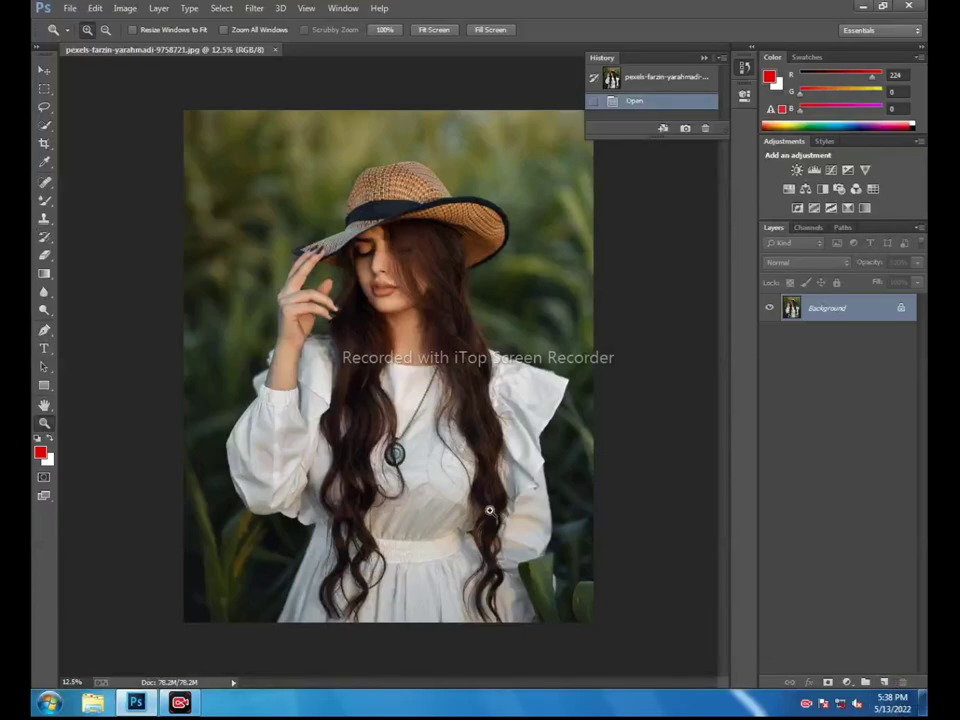
# Duplicate the portrait's Background layer, keeping the name 'Background copy'
pyautogui.rightClick(866, 310)
pyautogui.click(825, 336)
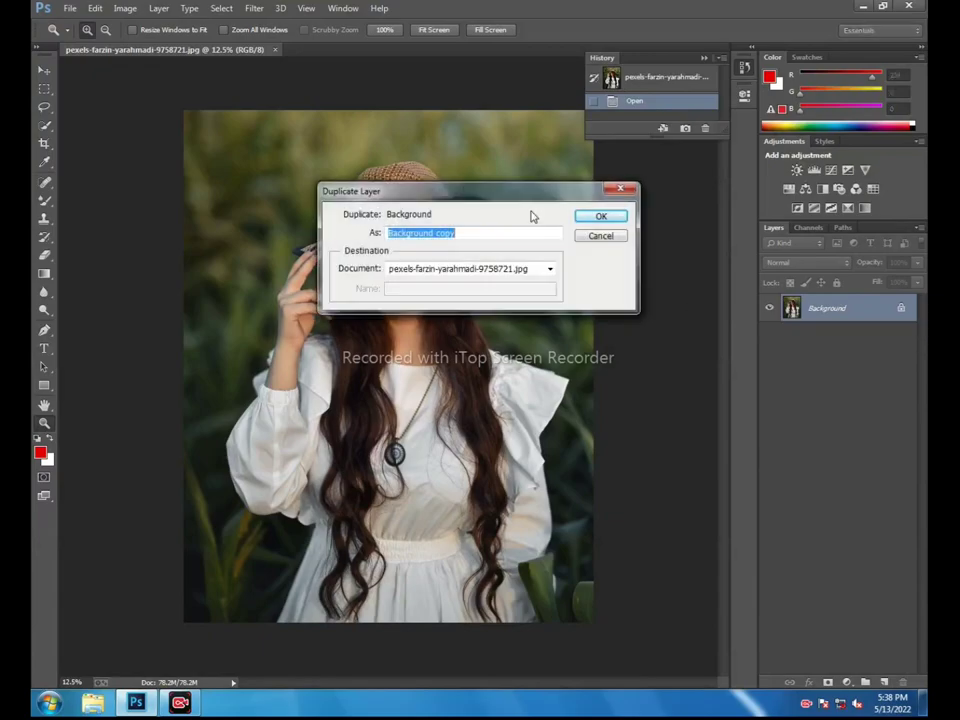
pyautogui.click(601, 217)
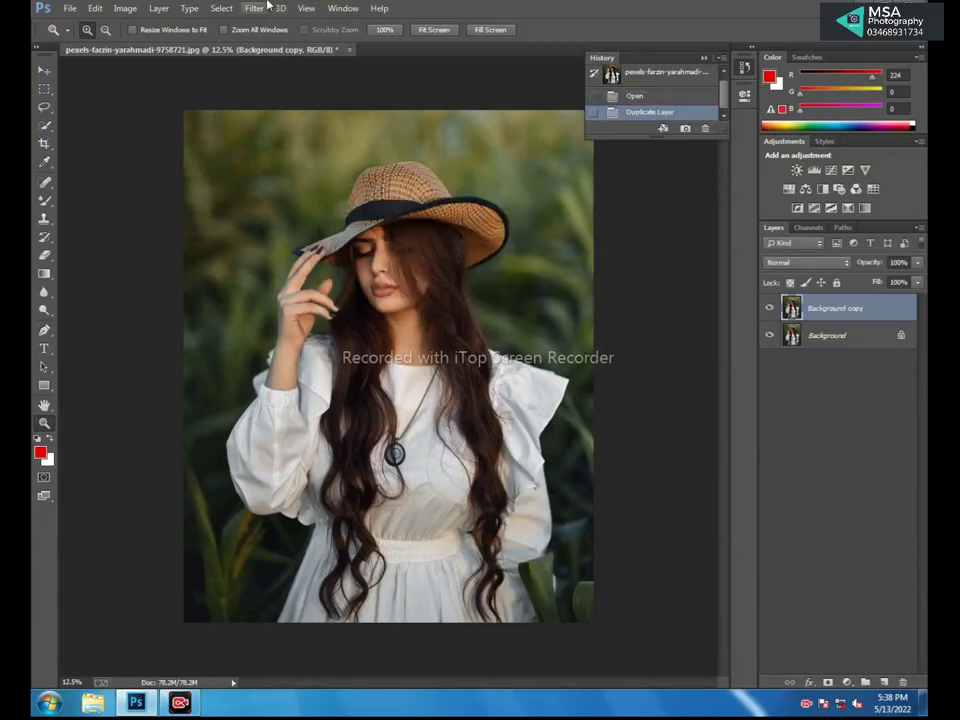
pyautogui.click(281, 8)
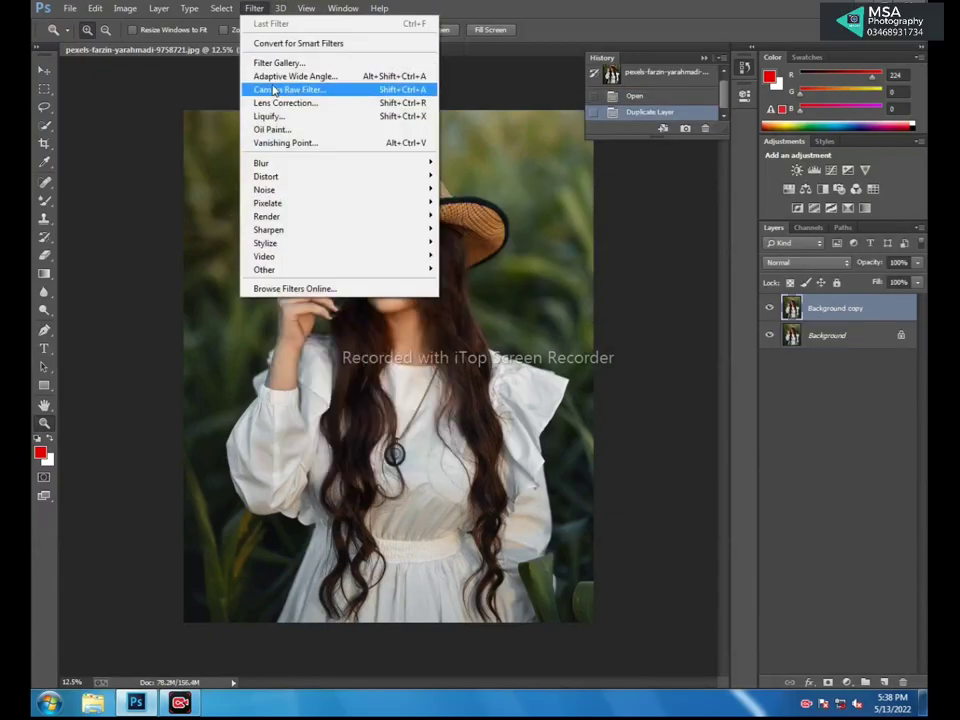
# In Camera Raw HSL, shift hues: Yellows -95, Greens -85, Aquas -86, Blues -77
pyautogui.click(274, 90)
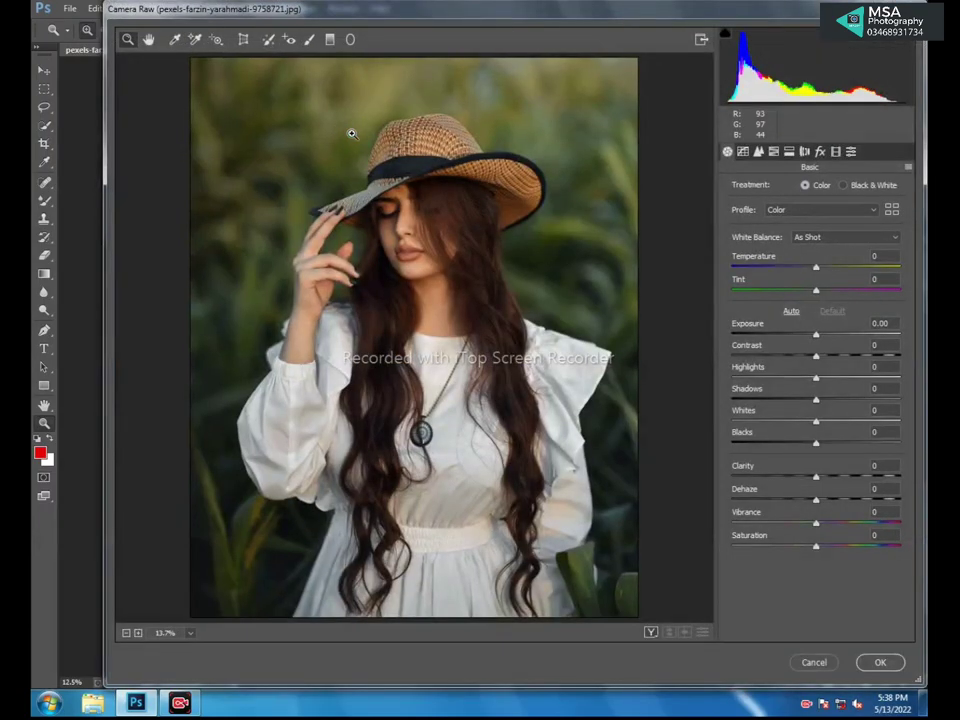
pyautogui.click(775, 152)
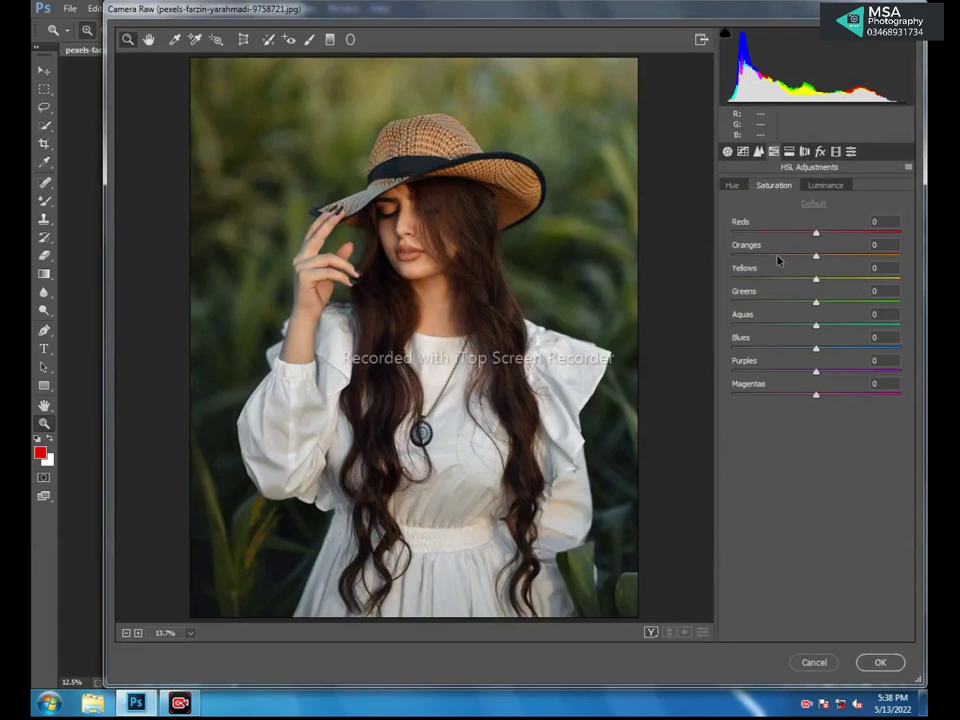
pyautogui.click(732, 186)
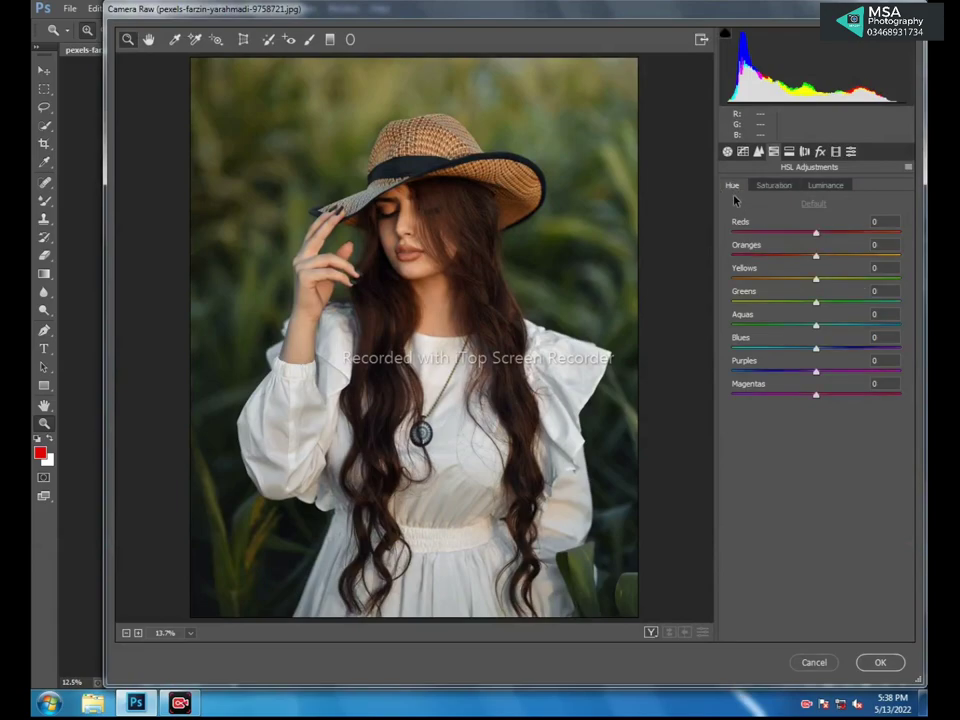
pyautogui.moveTo(816, 279)
pyautogui.mouseDown()
pyautogui.moveTo(740, 279)
pyautogui.moveTo(744, 327)
pyautogui.mouseUp()
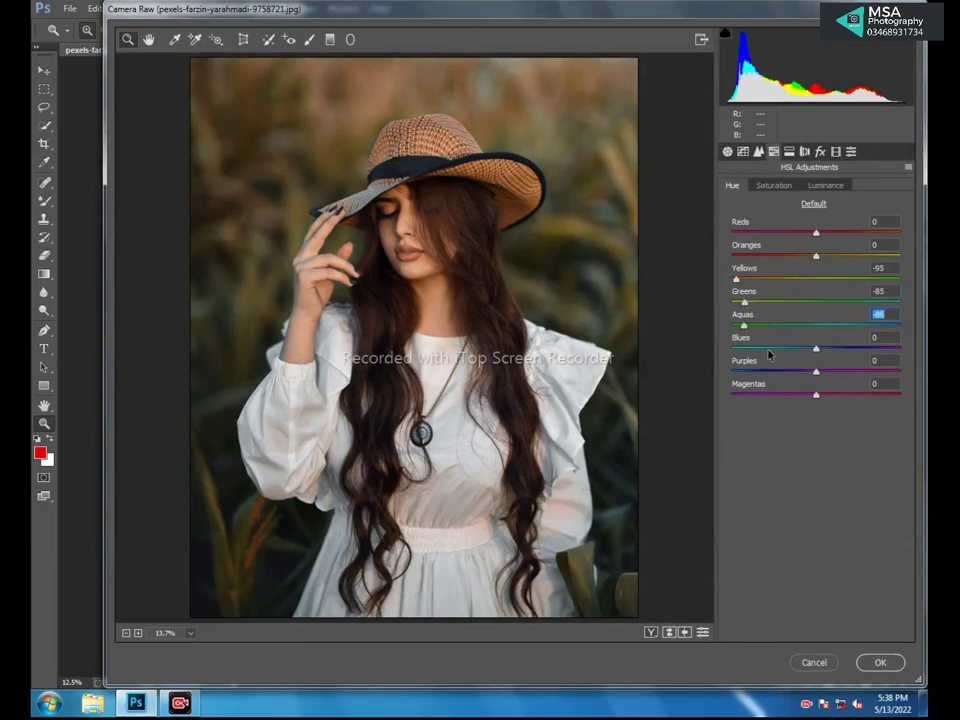
pyautogui.moveTo(816, 348); pyautogui.dragTo(752, 348)
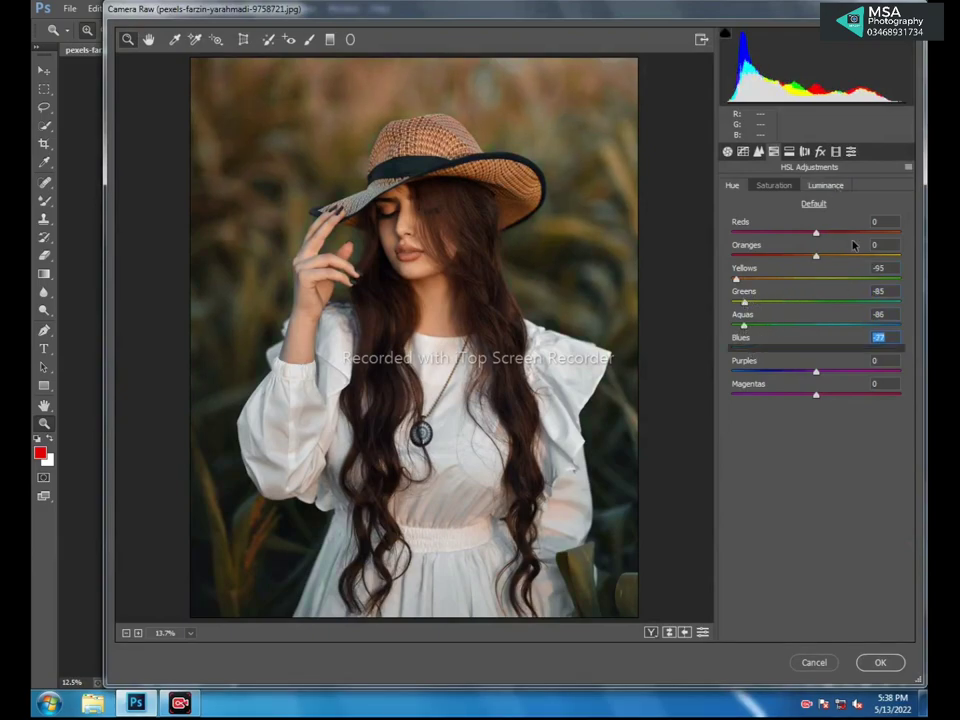
# Adjust HSL luminance: darken blues slightly, brighten greens, yellows and aquas
pyautogui.click(826, 185)
pyautogui.moveTo(816, 302)
pyautogui.mouseDown()
pyautogui.moveTo(805, 302)
pyautogui.moveTo(803, 348)
pyautogui.mouseUp()
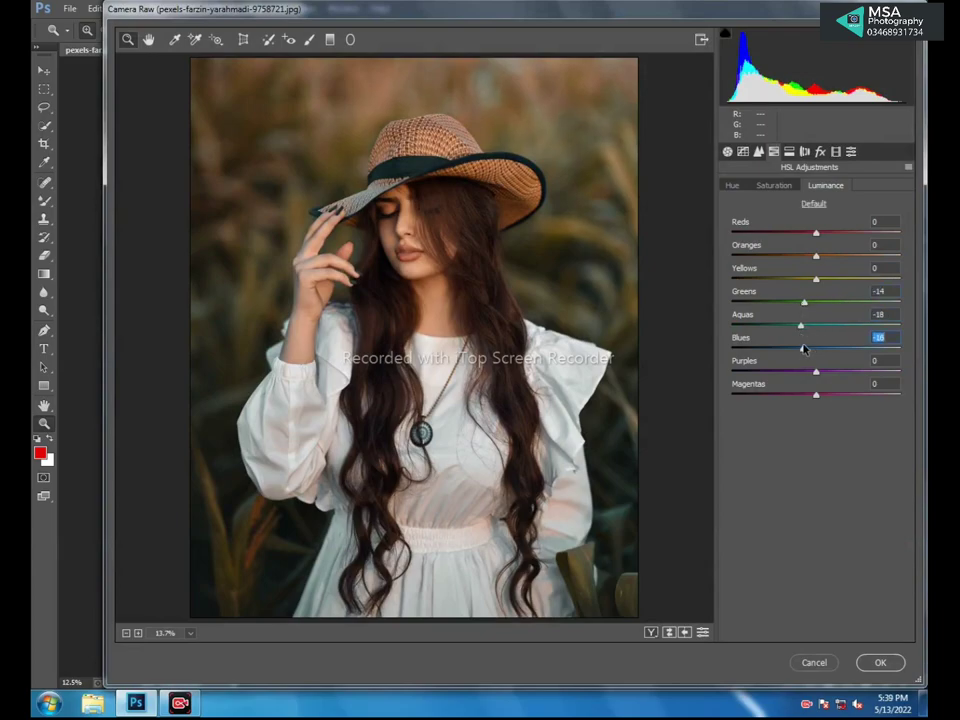
pyautogui.moveTo(805, 302)
pyautogui.mouseDown()
pyautogui.moveTo(849, 302)
pyautogui.moveTo(843, 279)
pyautogui.mouseUp()
pyautogui.moveTo(801, 325); pyautogui.dragTo(817, 325)
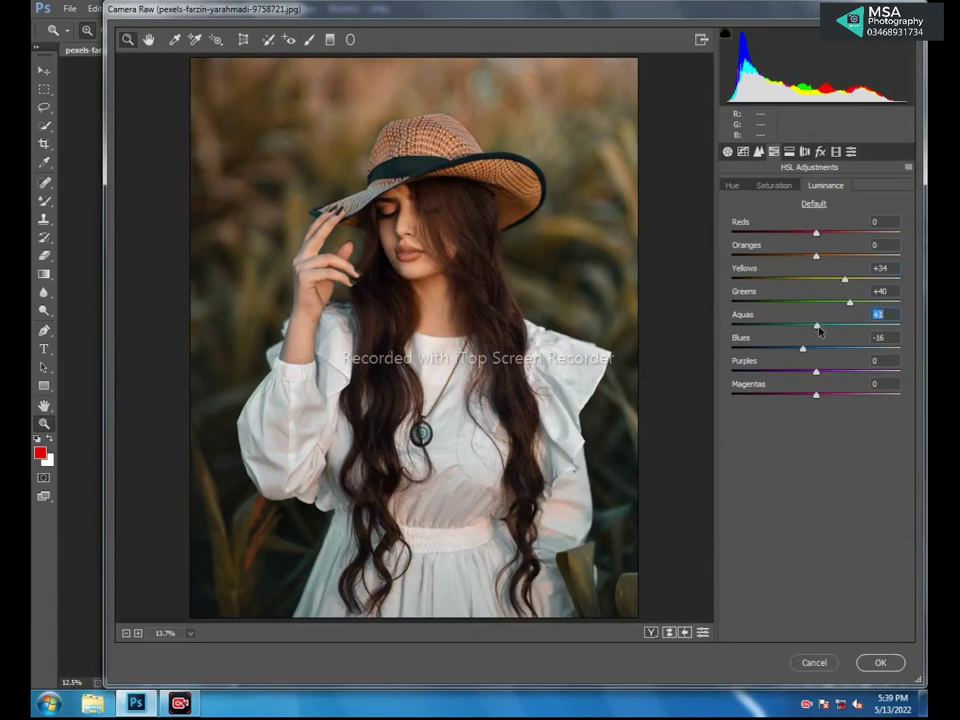
pyautogui.click(740, 186)
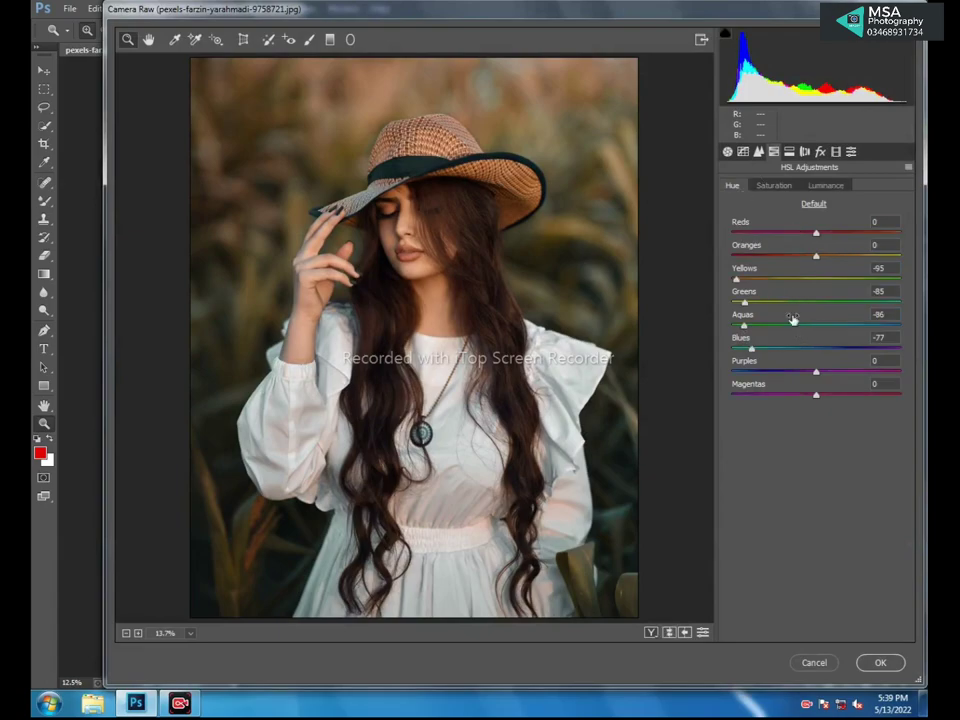
# Raise HSL saturation for Greens to +100 and Yellows to +93
pyautogui.click(773, 185)
pyautogui.moveTo(816, 302); pyautogui.dragTo(850, 302)
pyautogui.hotkey('shift', 'Up')
pyautogui.hotkey('shift', 'Up')
pyautogui.hotkey('shift', 'Up')
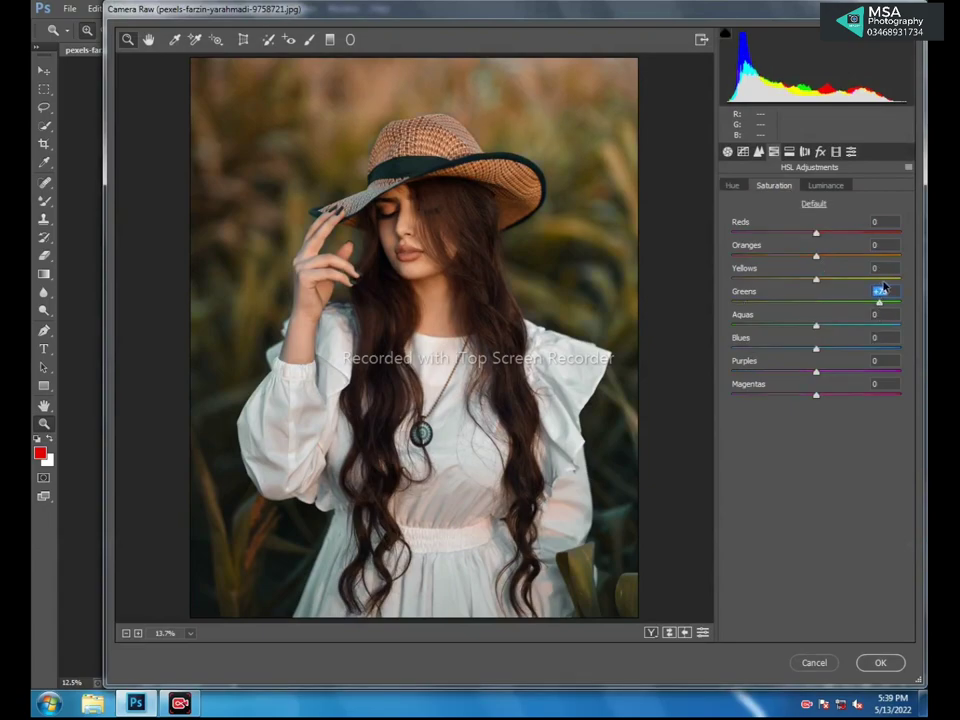
pyautogui.click(879, 268)
pyautogui.write('93')
pyautogui.press('Tab')
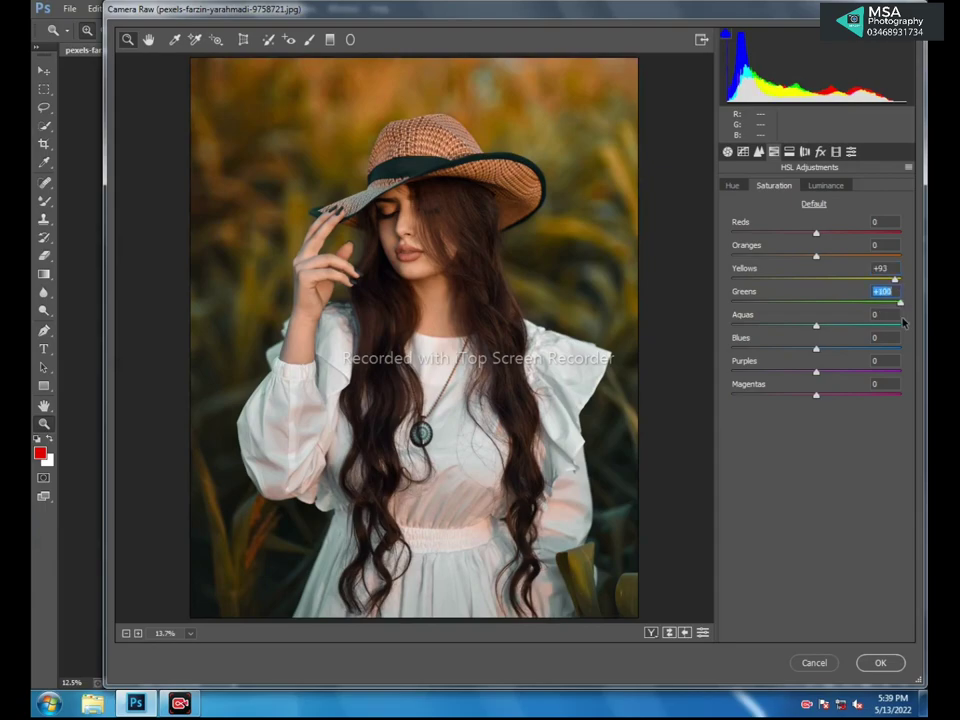
# Set Aquas saturation +100, Blues +84, Oranges -48, and apply the Camera Raw filter
pyautogui.click(901, 325)
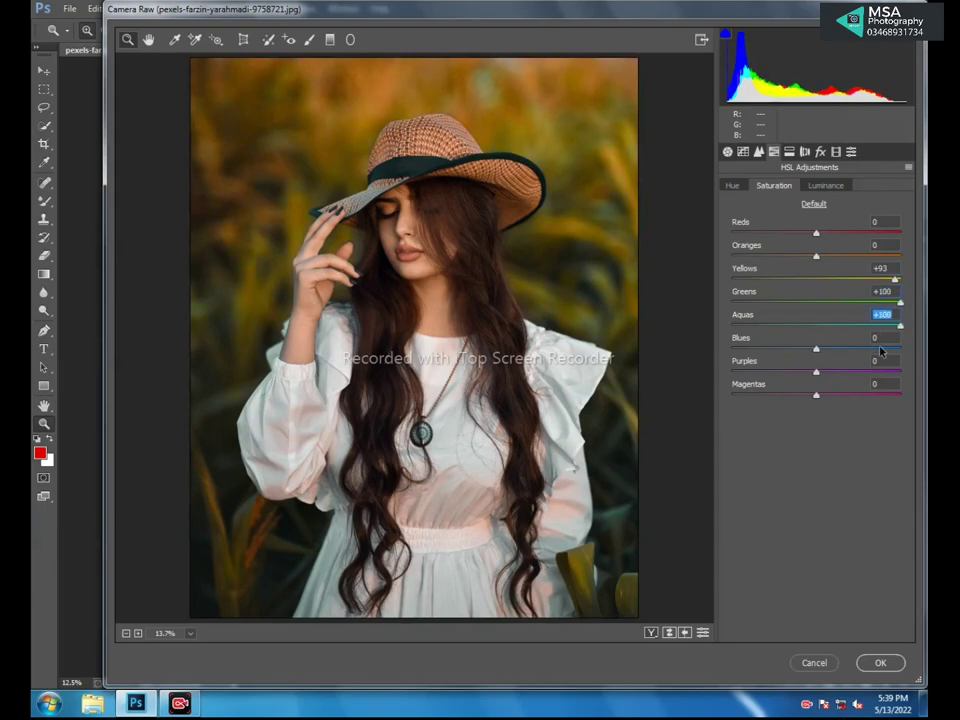
pyautogui.click(886, 348)
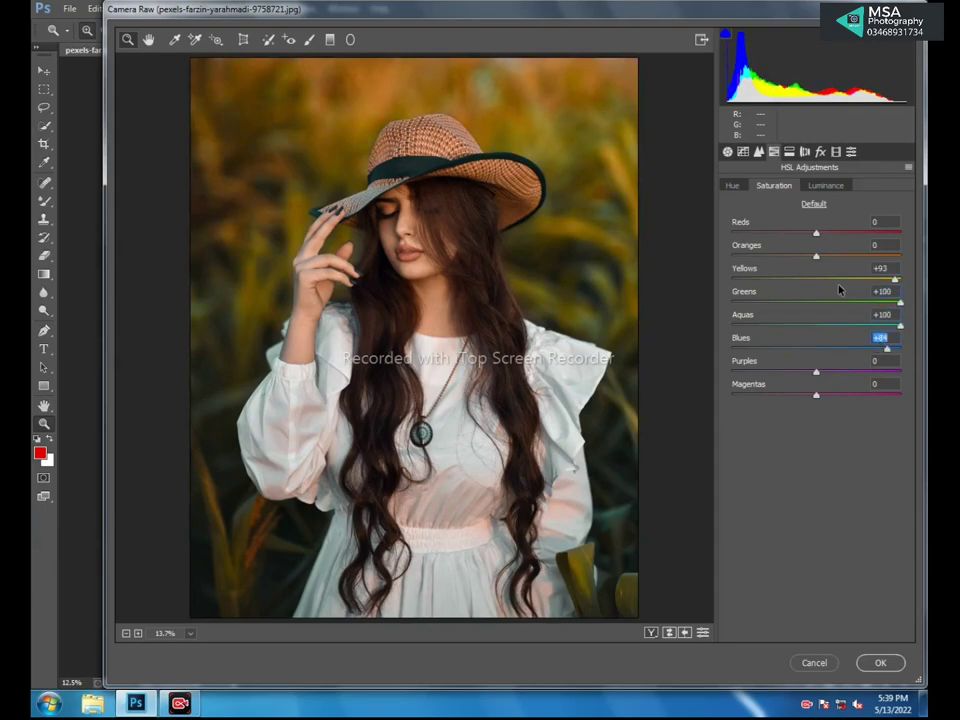
pyautogui.click(795, 257)
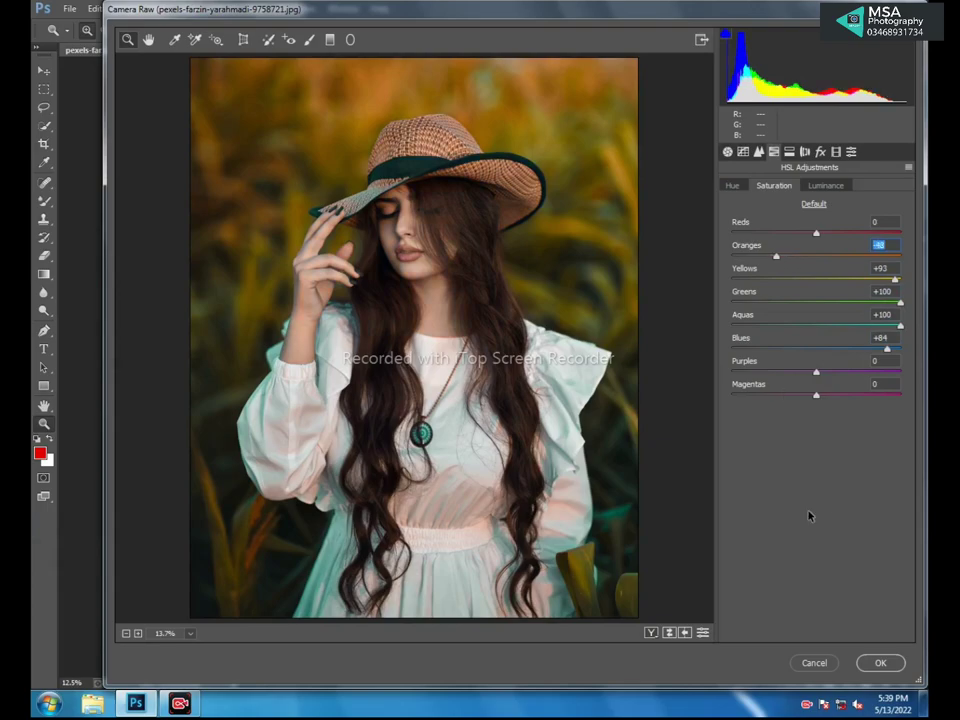
pyautogui.click(880, 662)
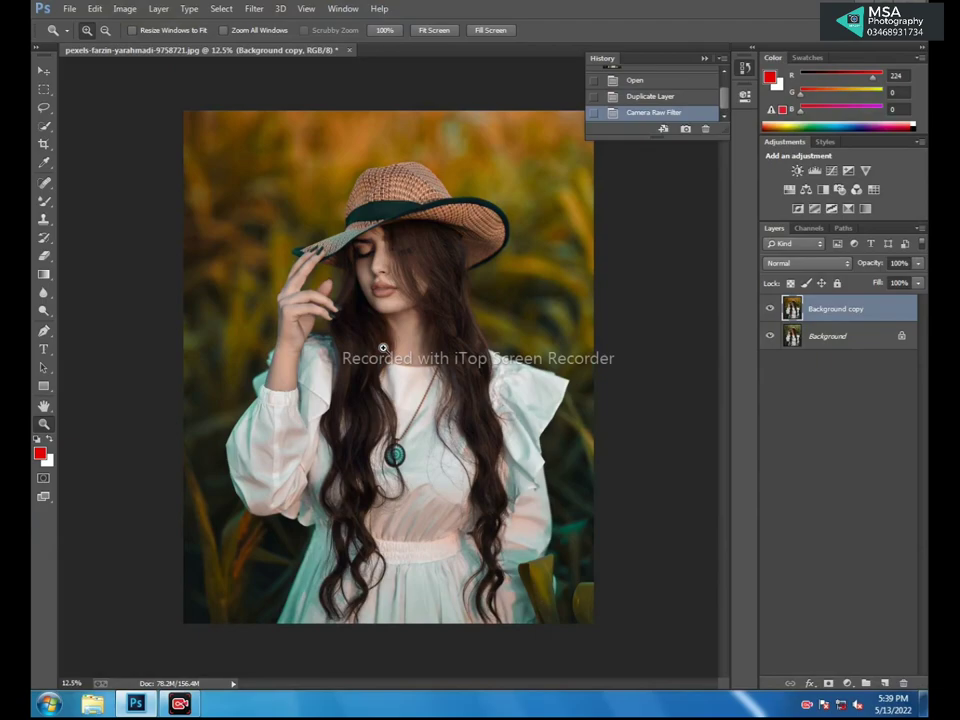
# Merge visible layers into Background, then Ctrl+J to create Layer 1 and Layer 1 copy
pyautogui.rightClick(838, 319)
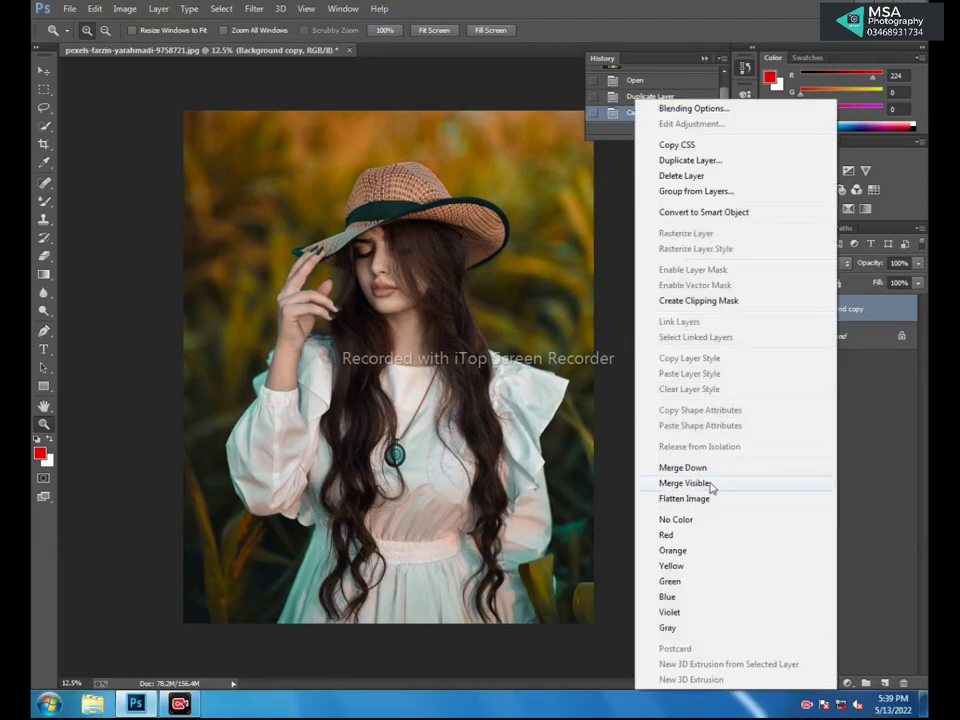
pyautogui.click(712, 486)
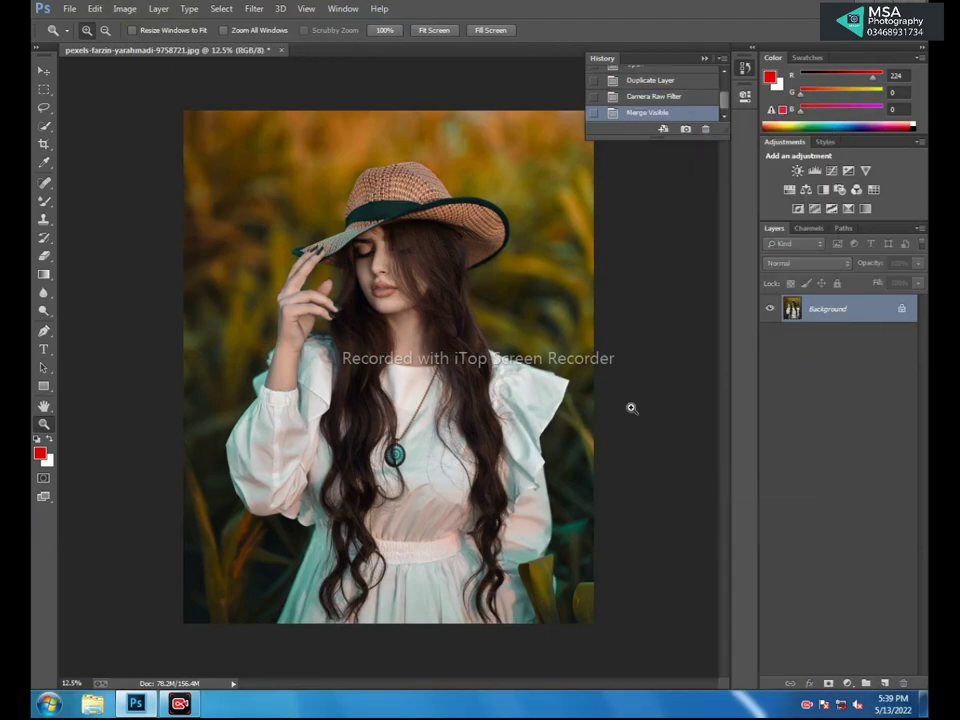
pyautogui.hotkey('ctrl', 'j')
pyautogui.hotkey('ctrl', 'j')
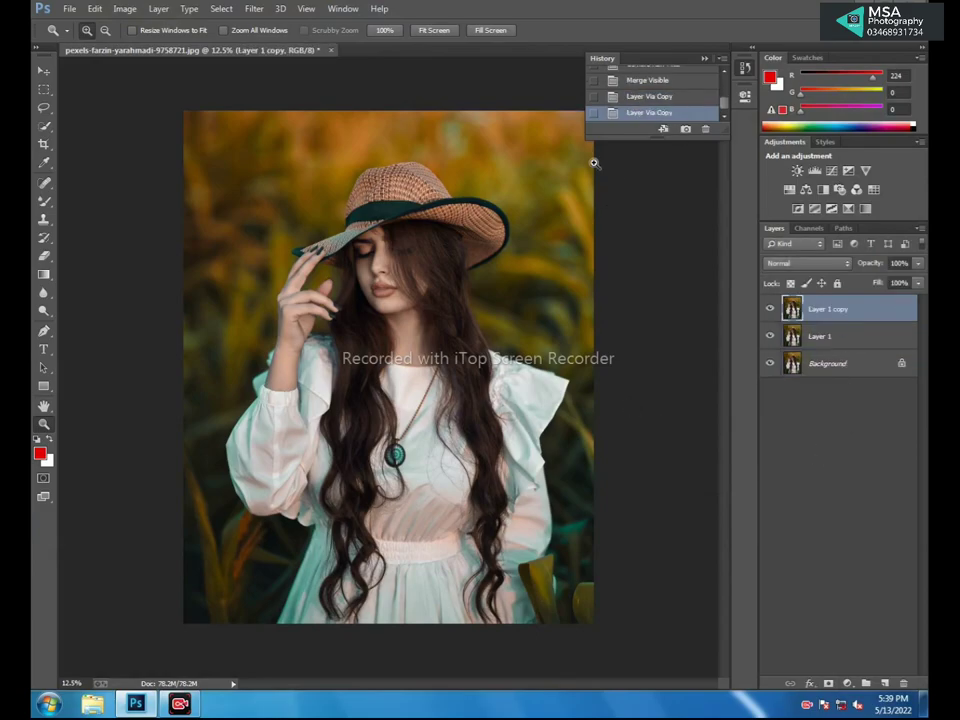
pyautogui.click(254, 9)
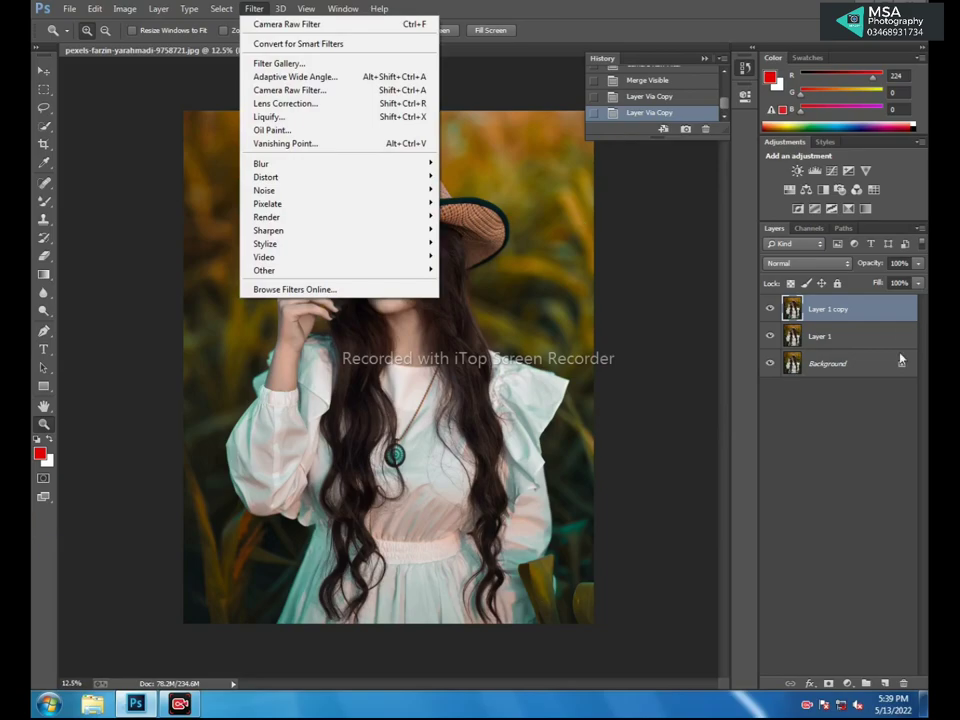
# Select Layer 1 and apply a High Pass filter with a 4.6-pixel radius
pyautogui.click(890, 350)
pyautogui.click(250, 8)
pyautogui.moveTo(264, 270)
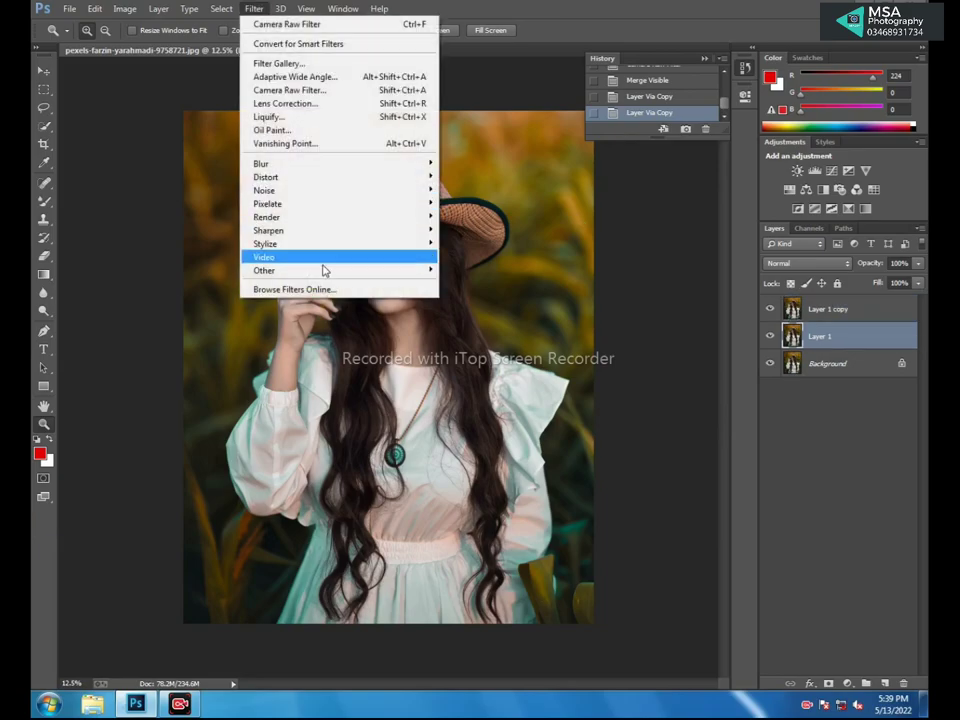
pyautogui.click(455, 283)
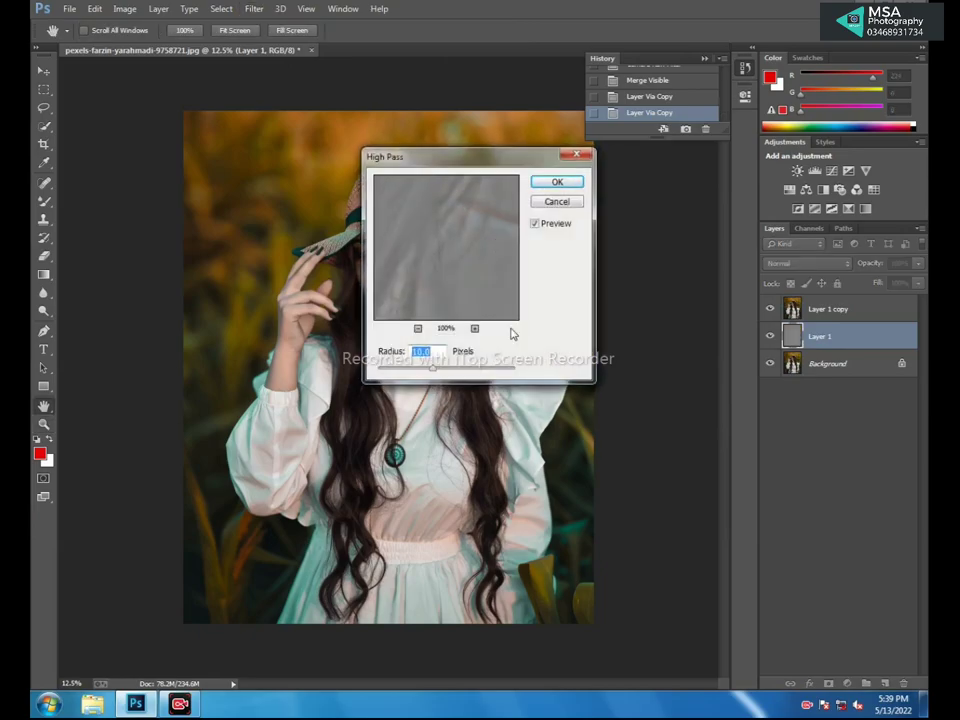
pyautogui.click(418, 329)
pyautogui.click(418, 329)
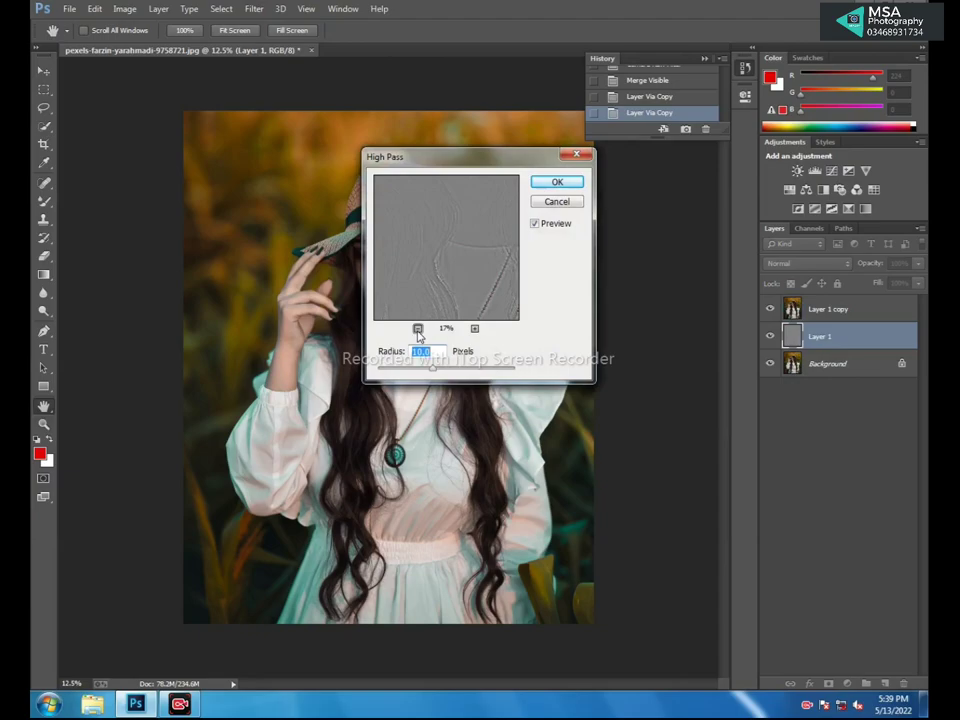
pyautogui.click(418, 329)
pyautogui.click(418, 330)
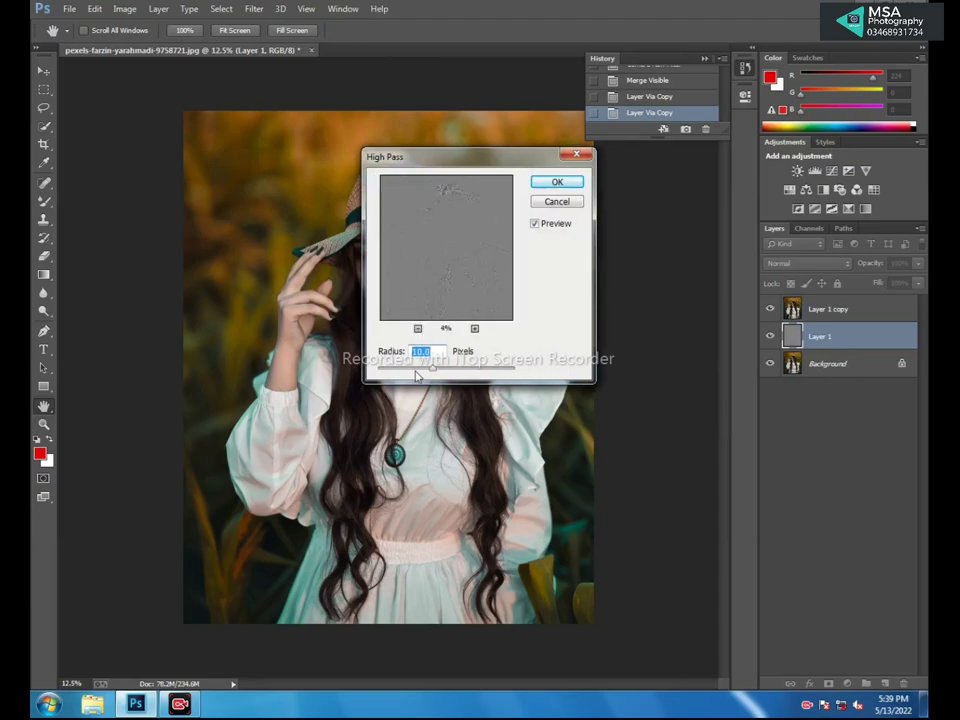
pyautogui.moveTo(421, 374); pyautogui.dragTo(414, 367)
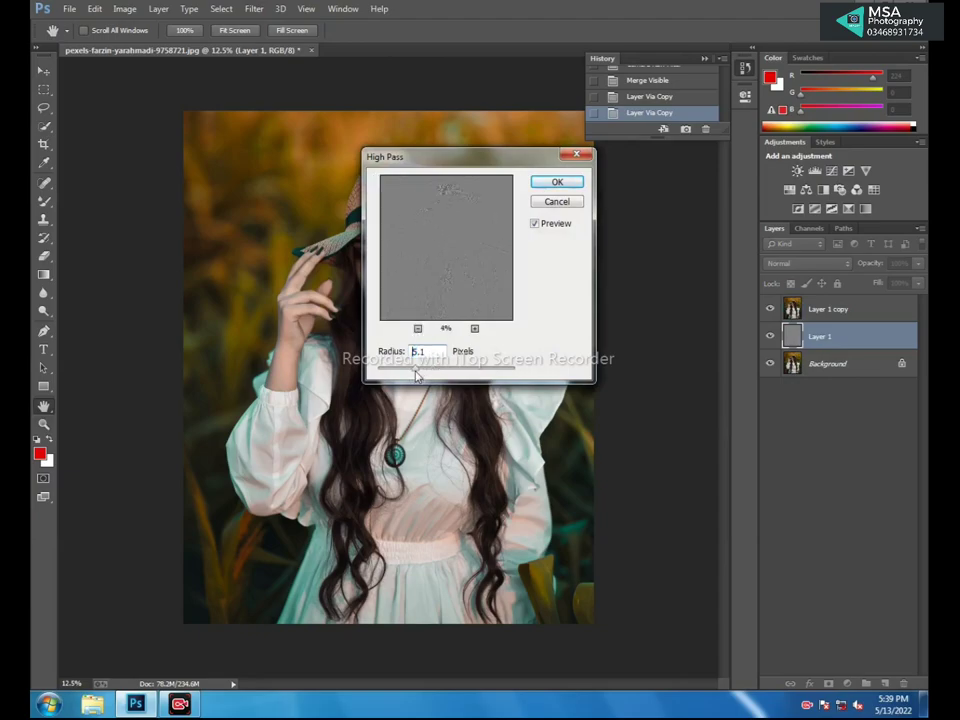
pyautogui.click(474, 329)
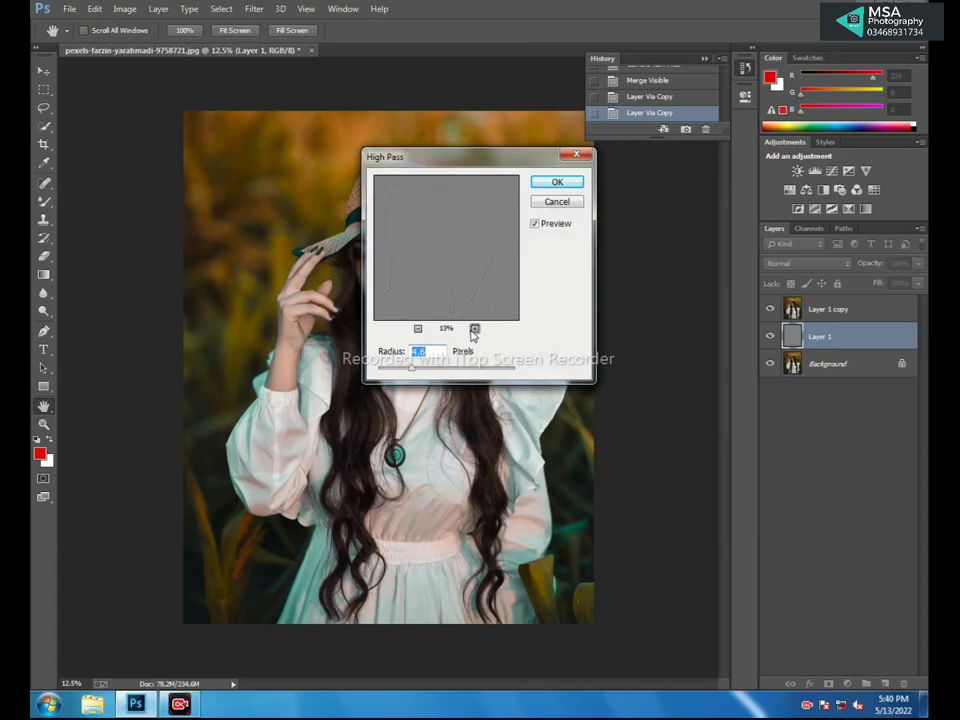
pyautogui.click(474, 329)
pyautogui.moveTo(444, 272); pyautogui.dragTo(407, 338)
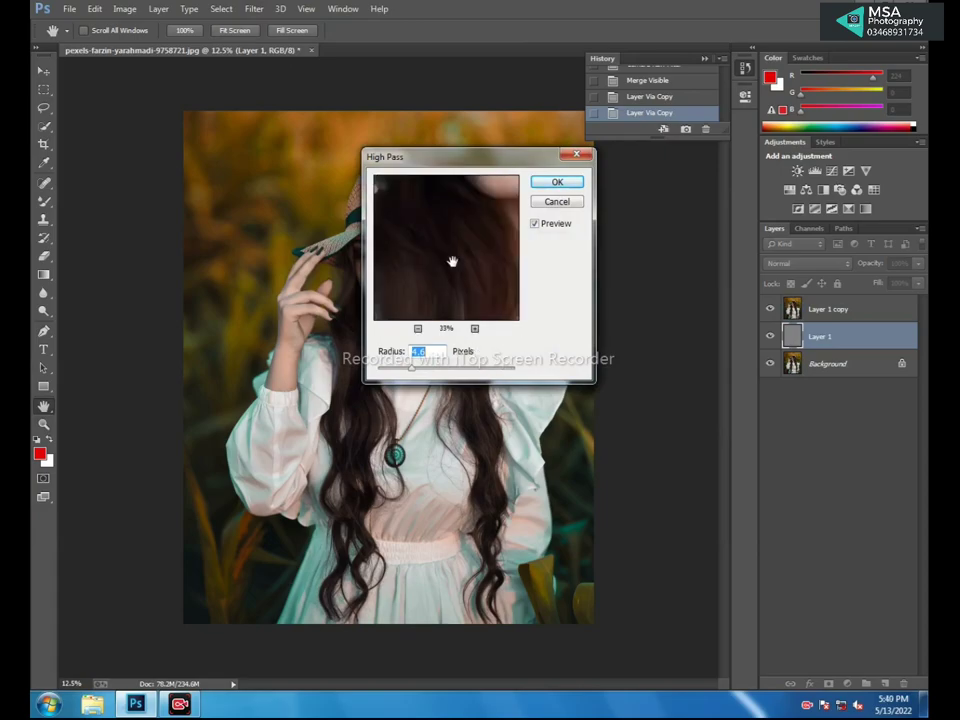
pyautogui.click(556, 182)
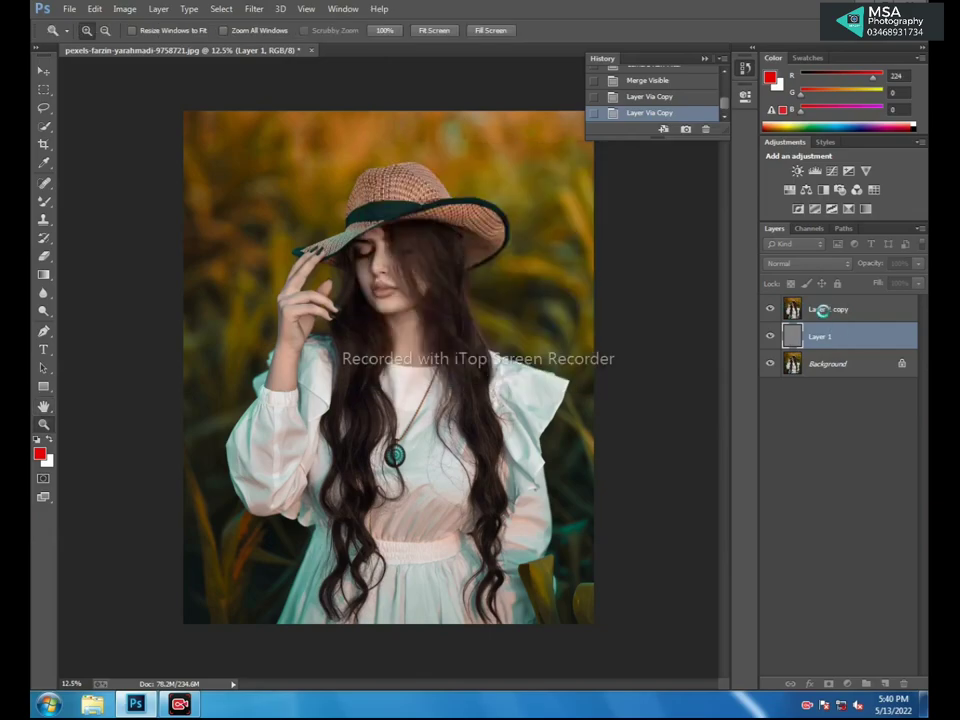
# Select Layer 1 copy and apply a small-radius Gaussian Blur
pyautogui.click(822, 310)
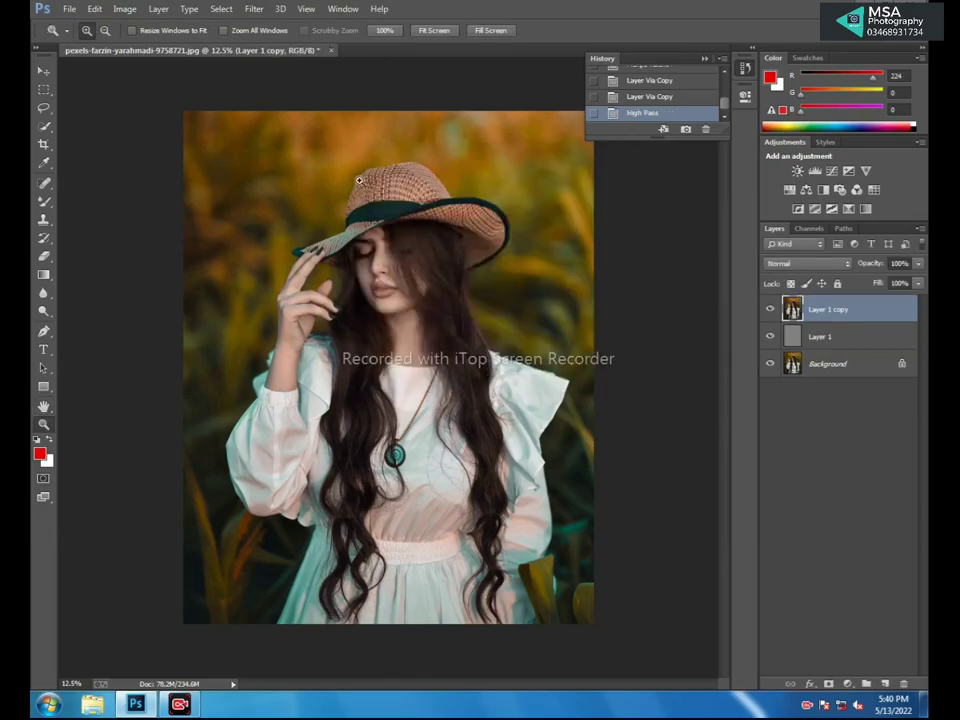
pyautogui.click(254, 8)
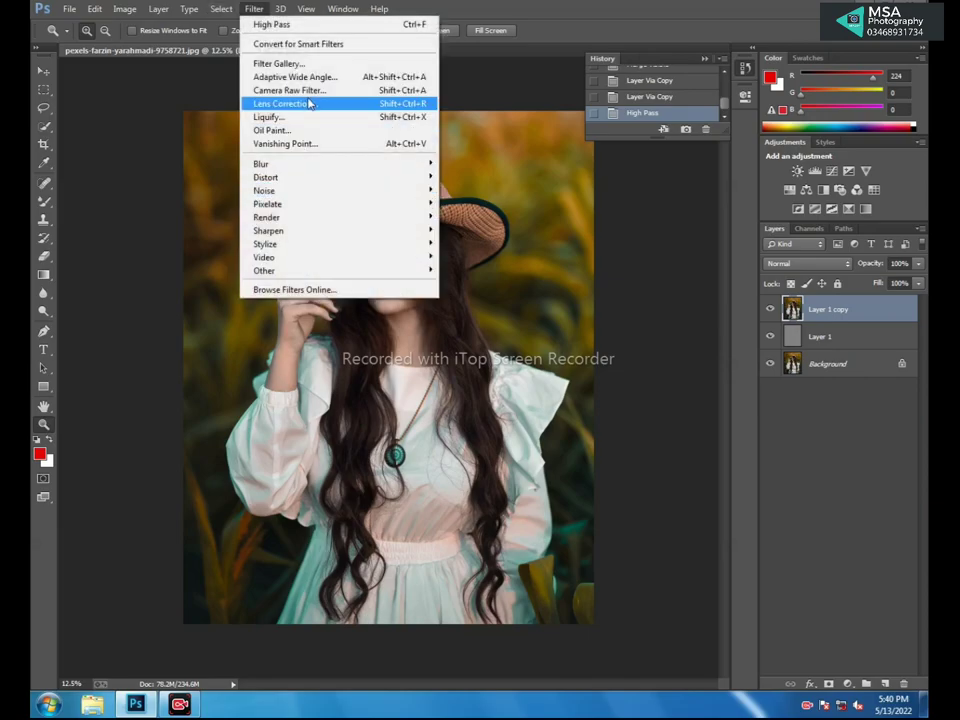
pyautogui.moveTo(262, 163)
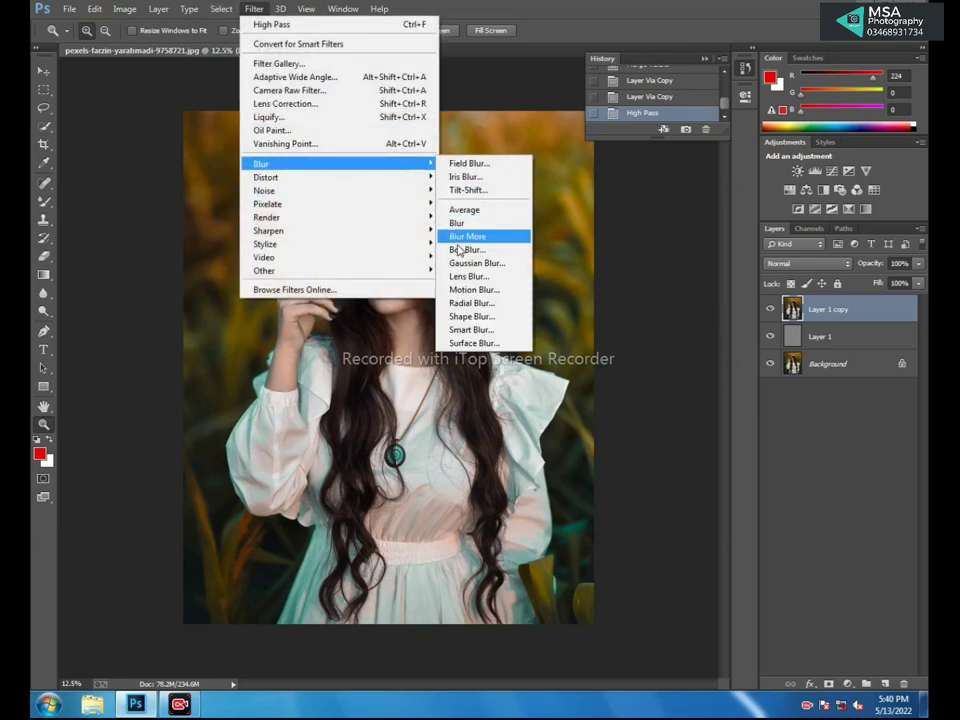
pyautogui.click(476, 263)
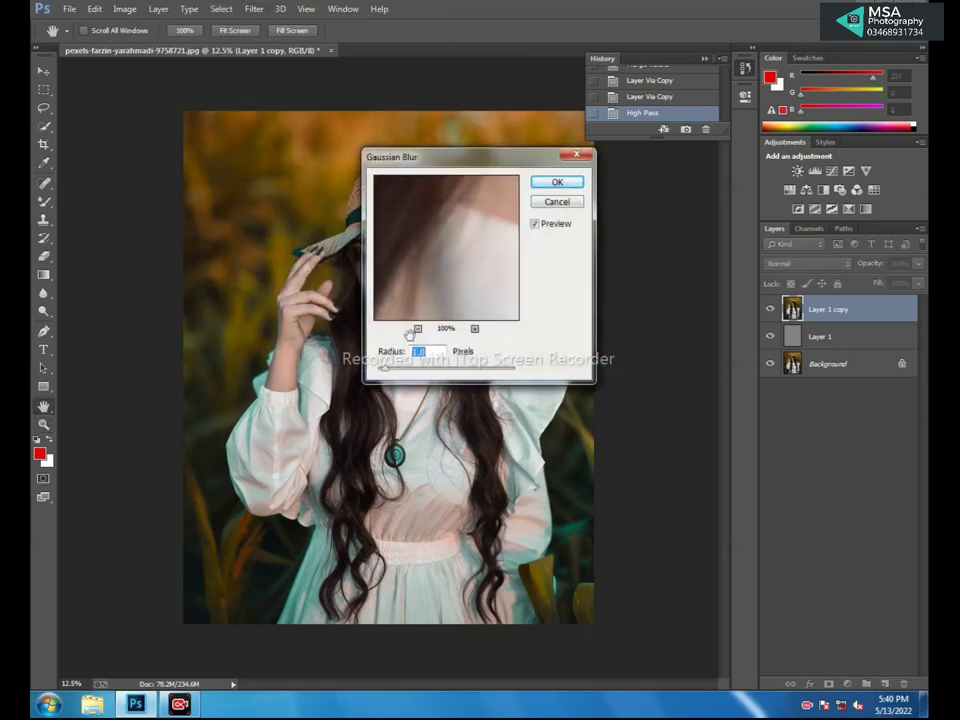
pyautogui.moveTo(424, 310)
pyautogui.mouseDown()
pyautogui.moveTo(456, 246)
pyautogui.moveTo(435, 242)
pyautogui.moveTo(481, 332)
pyautogui.mouseUp()
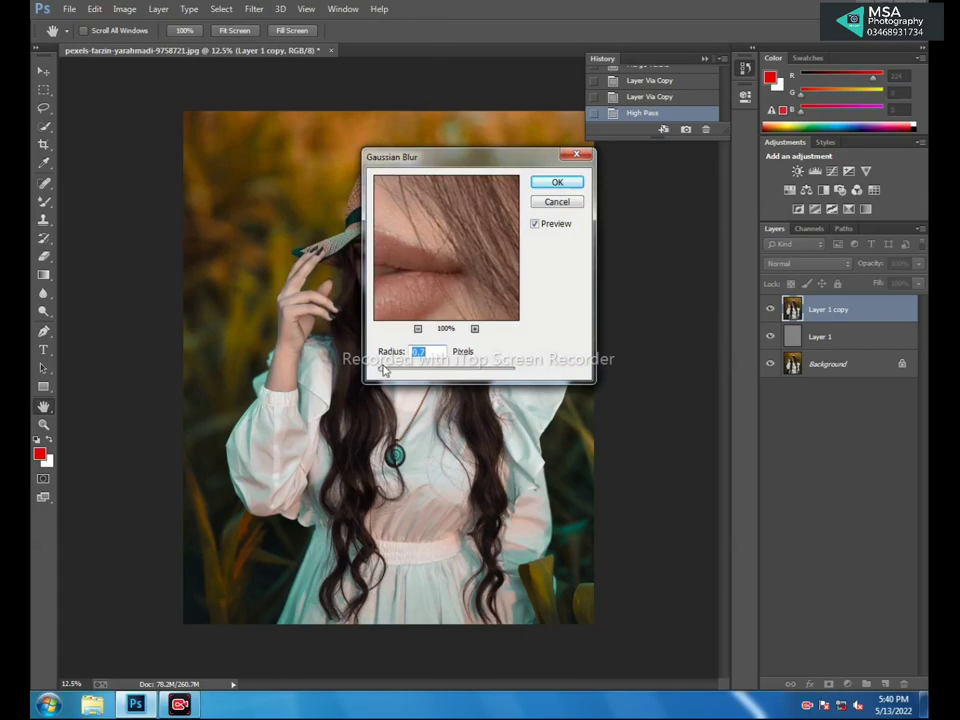
pyautogui.click(557, 182)
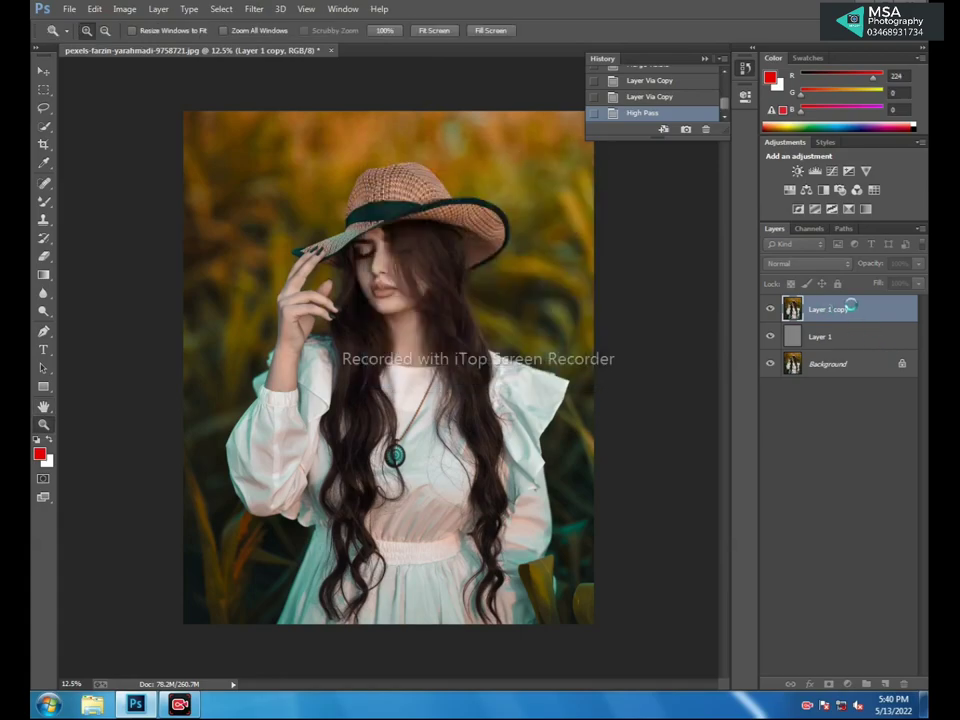
# Move Layer 1 copy below Layer 1 and set Layer 1's blend mode to Soft Light
pyautogui.moveTo(850, 309); pyautogui.dragTo(850, 347)
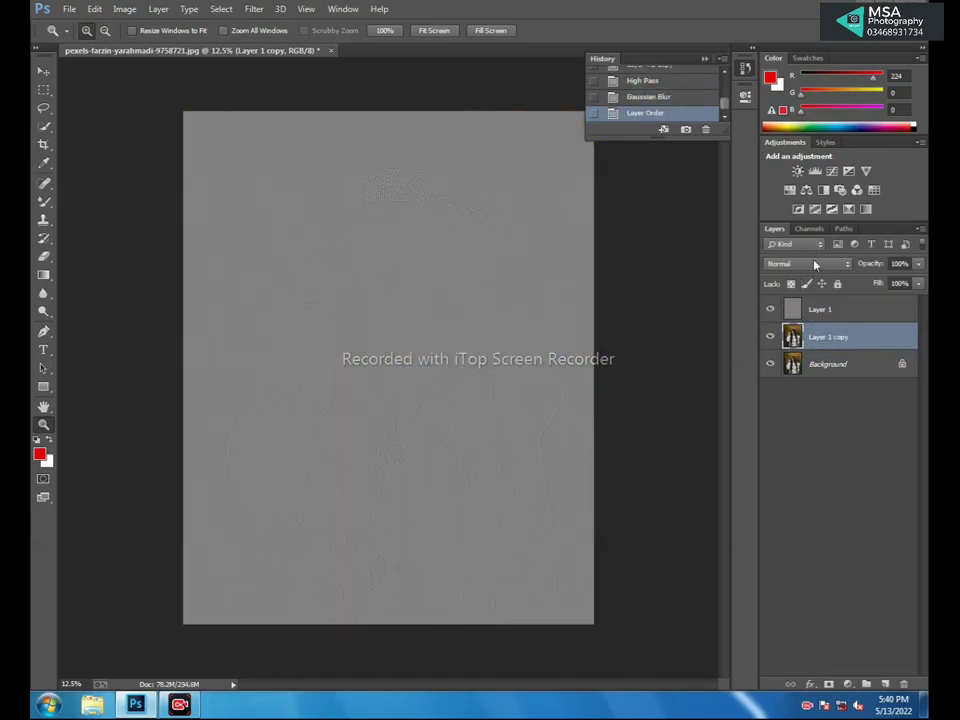
pyautogui.click(815, 308)
pyautogui.click(808, 263)
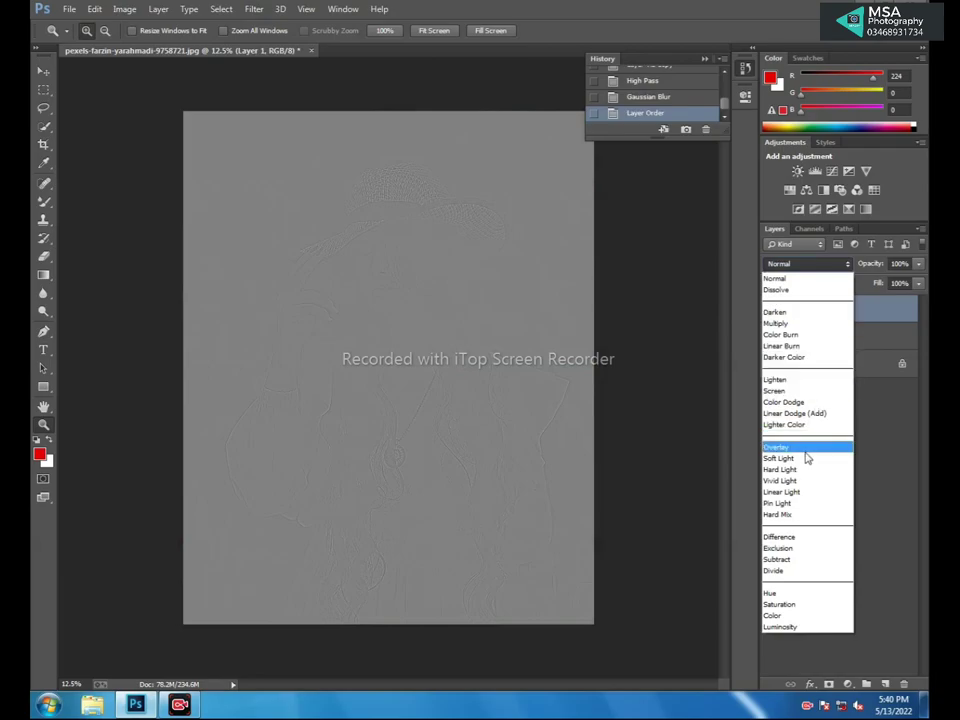
pyautogui.click(806, 458)
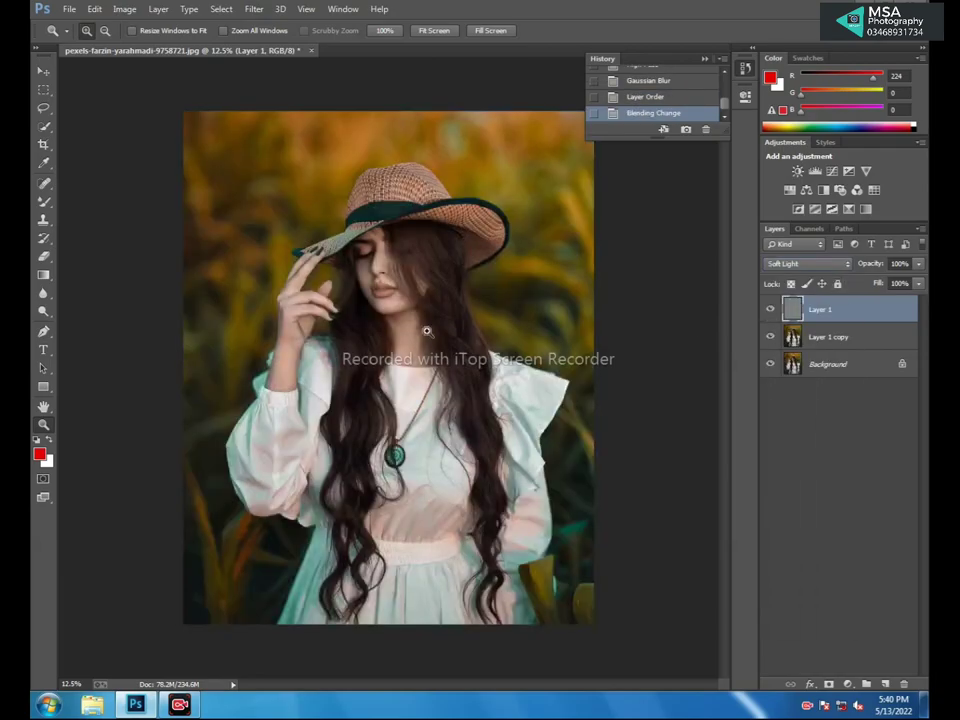
pyautogui.moveTo(343, 230); pyautogui.dragTo(420, 282)
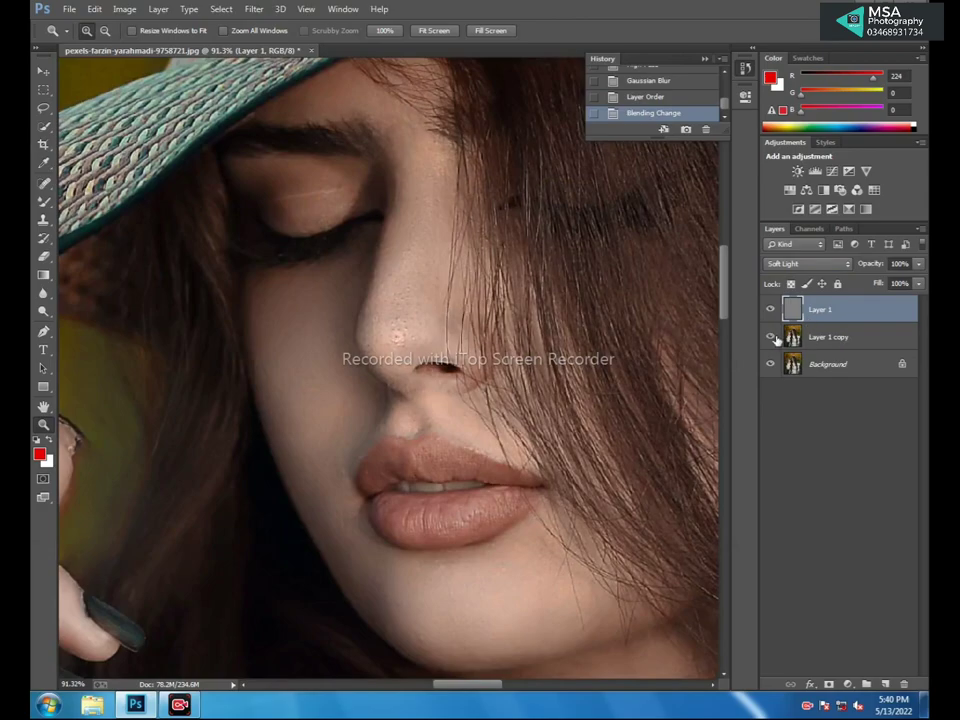
# On Layer 1 copy, smooth the nose, cheek and chin skin with the Mixer Brush
pyautogui.click(776, 339)
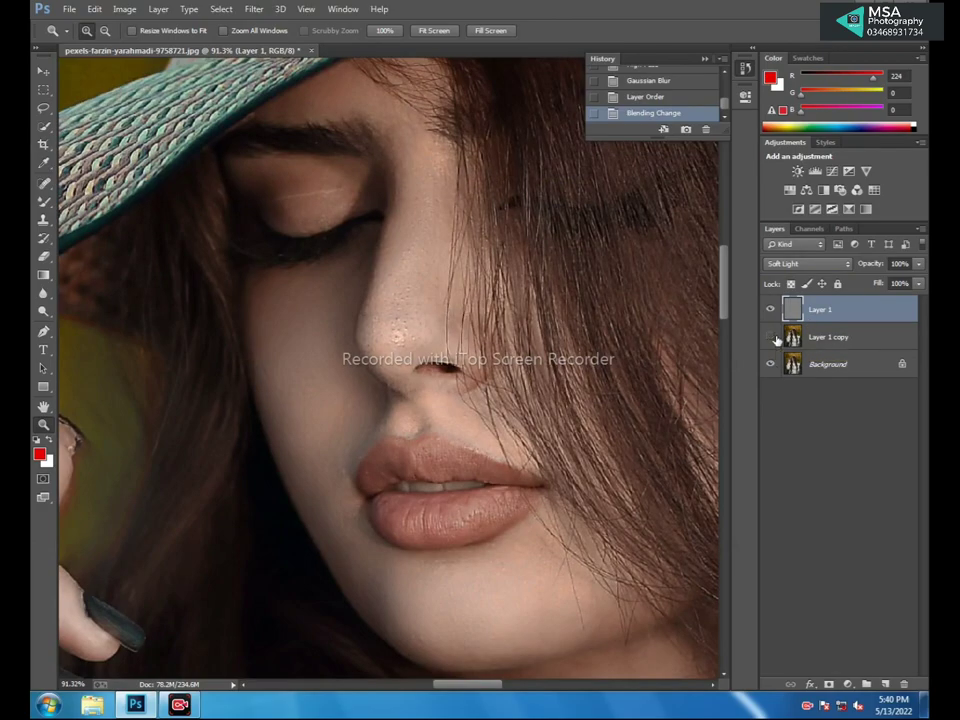
pyautogui.click(828, 337)
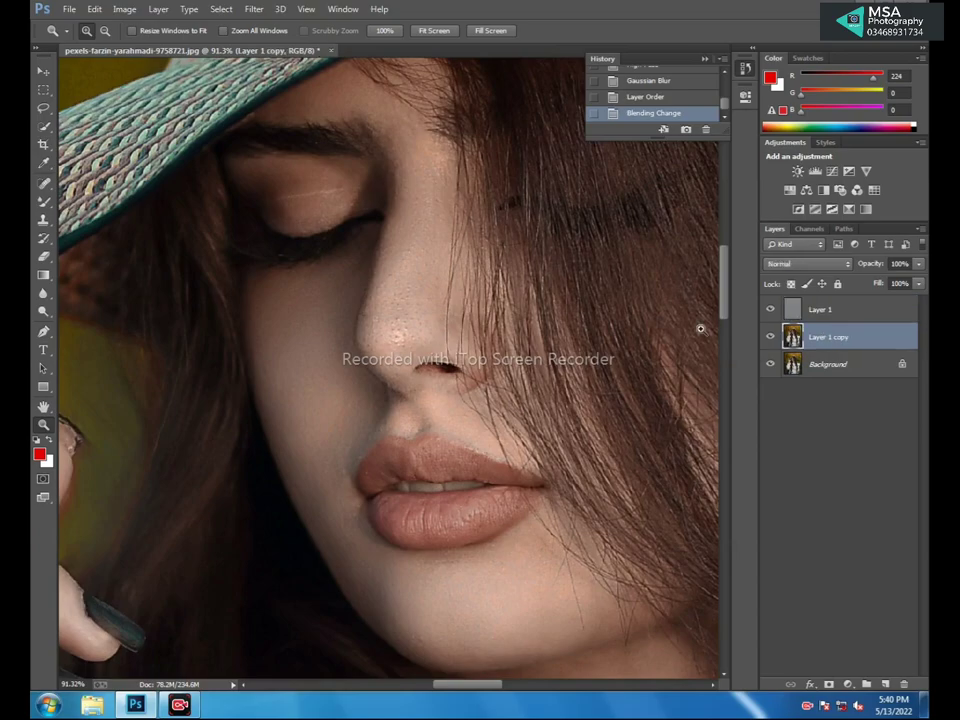
pyautogui.click(43, 200)
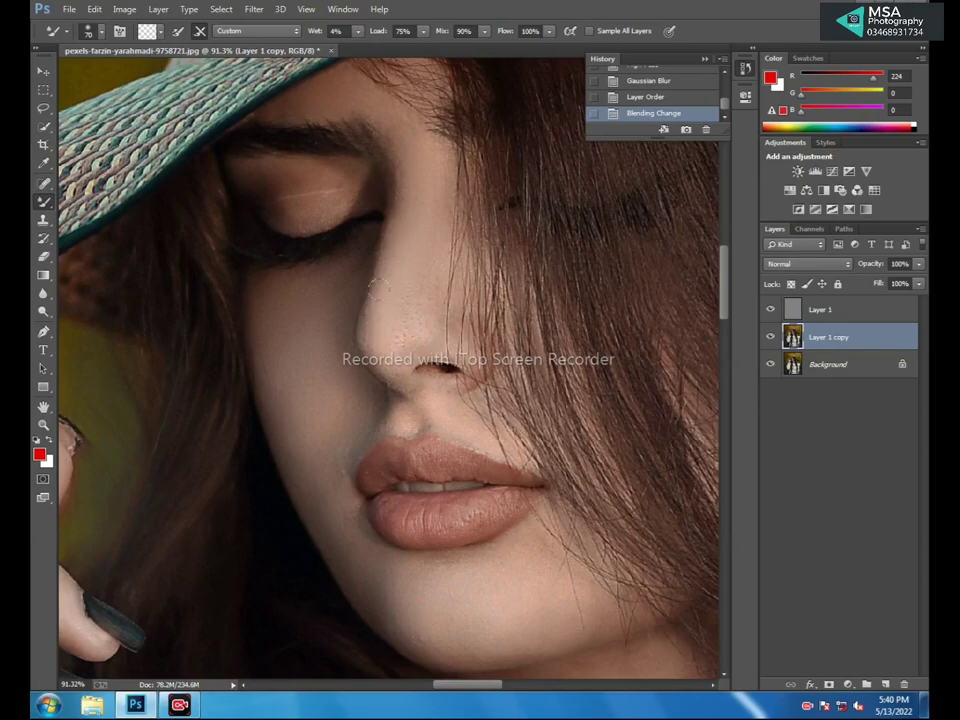
pyautogui.moveTo(419, 272)
pyautogui.mouseDown()
pyautogui.moveTo(405, 313)
pyautogui.moveTo(300, 336)
pyautogui.moveTo(305, 294)
pyautogui.mouseUp()
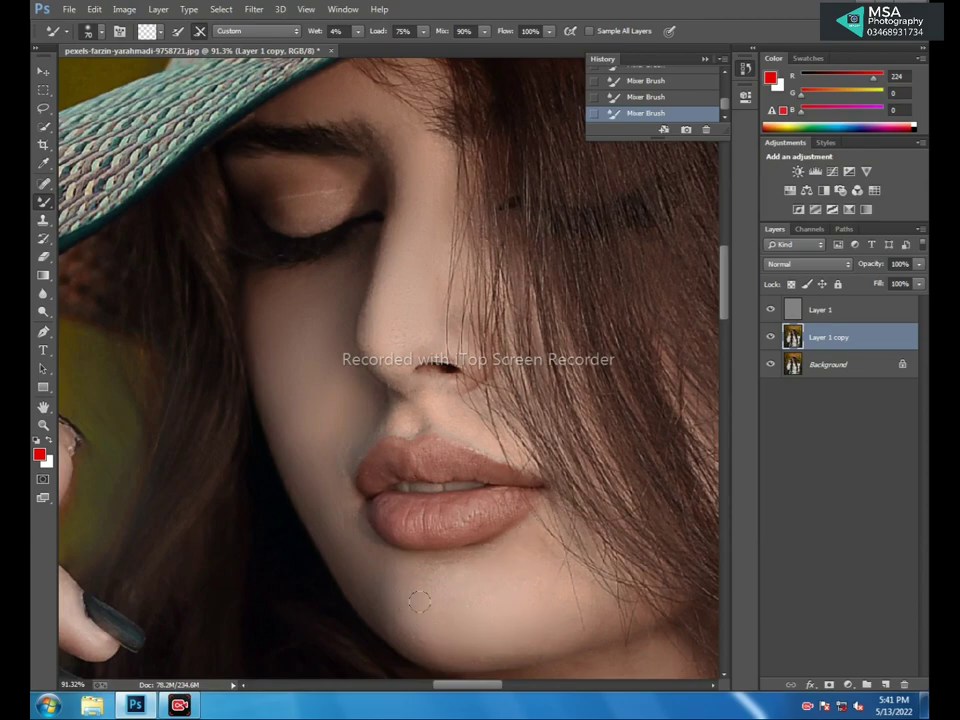
# Resize the Mixer Brush to about 175 and smooth the neck, hand and wrist
pyautogui.scroll(-3, 525, 610)
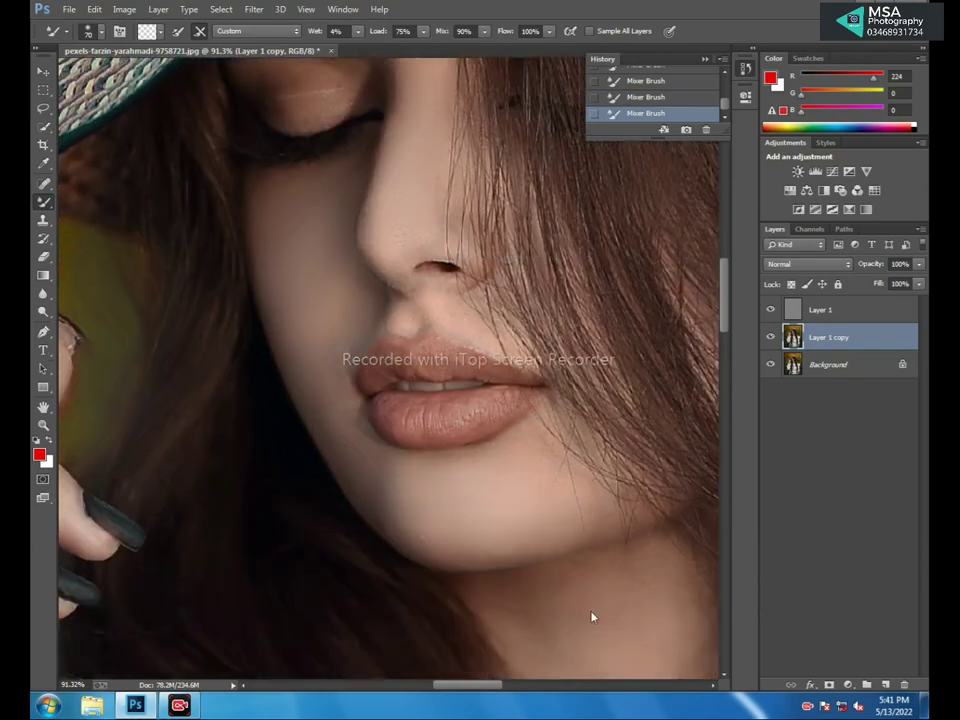
pyautogui.scroll(-3, 515, 590)
pyautogui.scroll(-2, 505, 570)
pyautogui.scroll(-2, 500, 550)
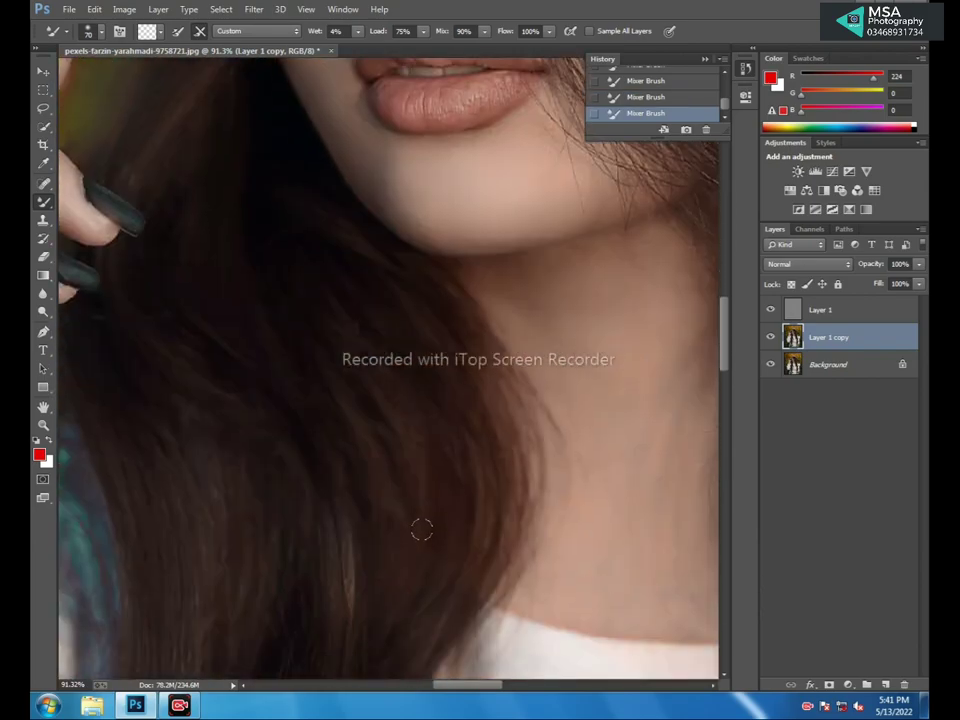
pyautogui.hotkey('ctrl', '-')
pyautogui.hotkey('ctrl', '-')
pyautogui.hotkey('ctrl', '-')
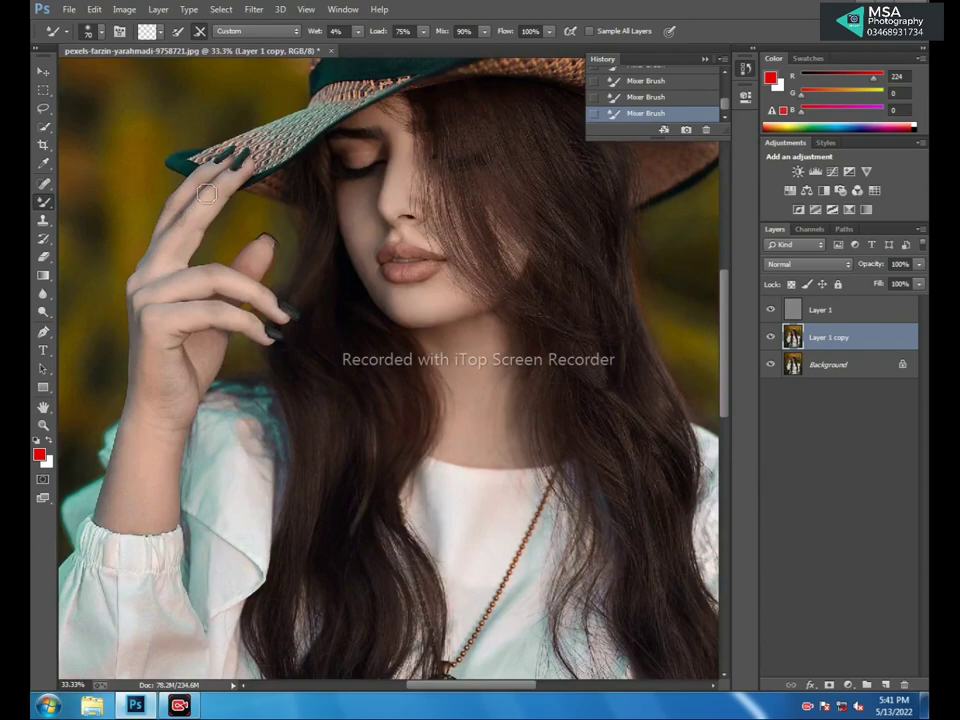
pyautogui.press(']')
pyautogui.press(']')
pyautogui.press(']')
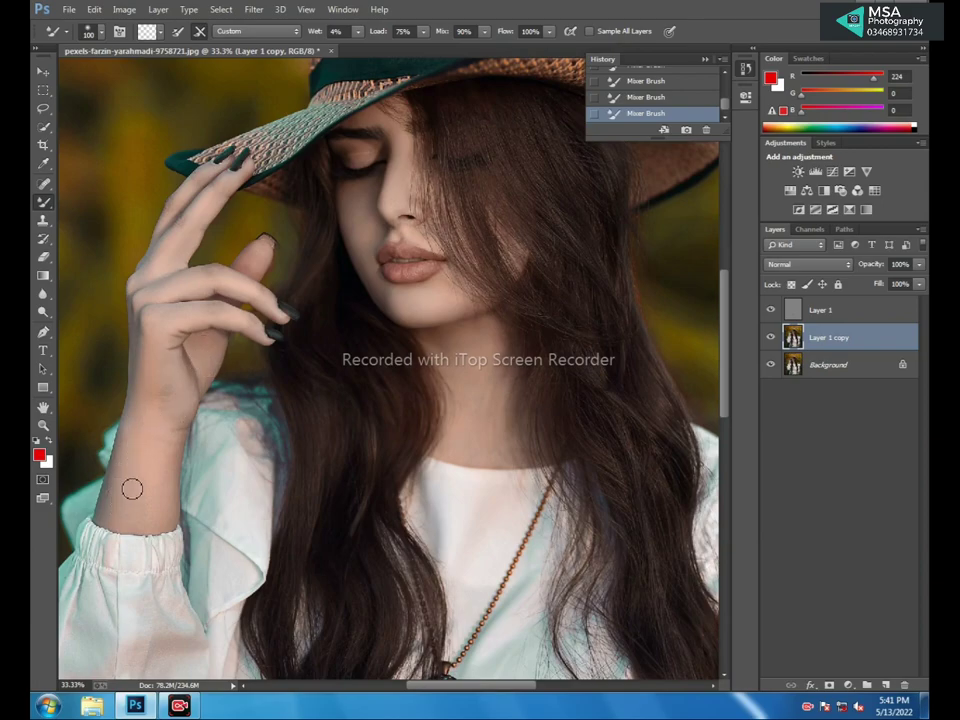
pyautogui.press(']')
pyautogui.press(']')
pyautogui.press(']')
pyautogui.press('[')
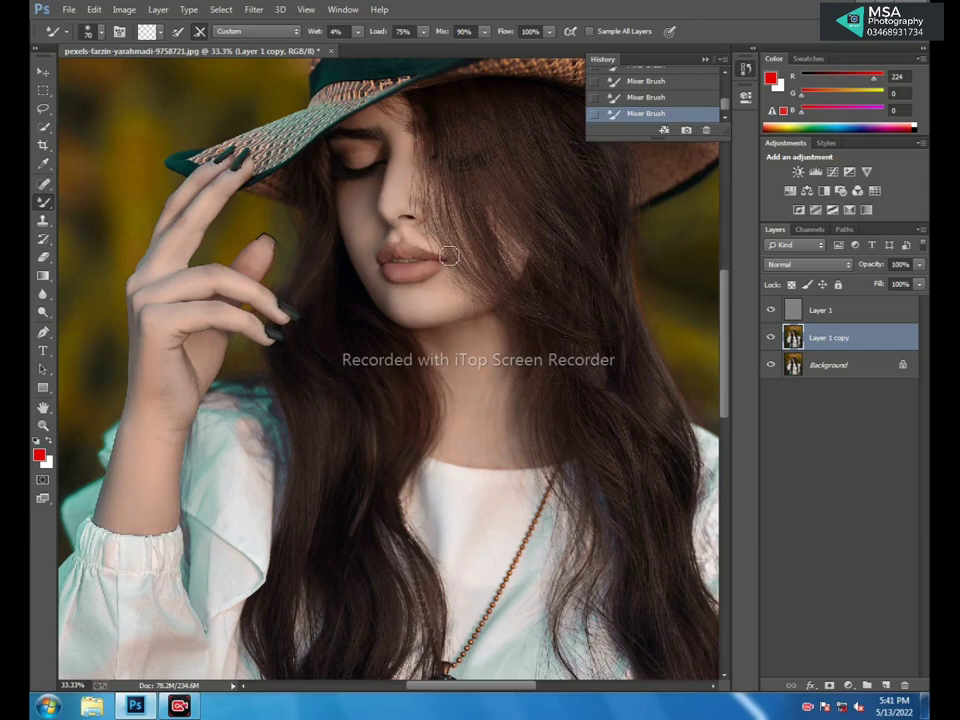
pyautogui.scroll(-1, 268, 435)
# Fit the image on screen and merge all visible layers into one
pyautogui.press('z')
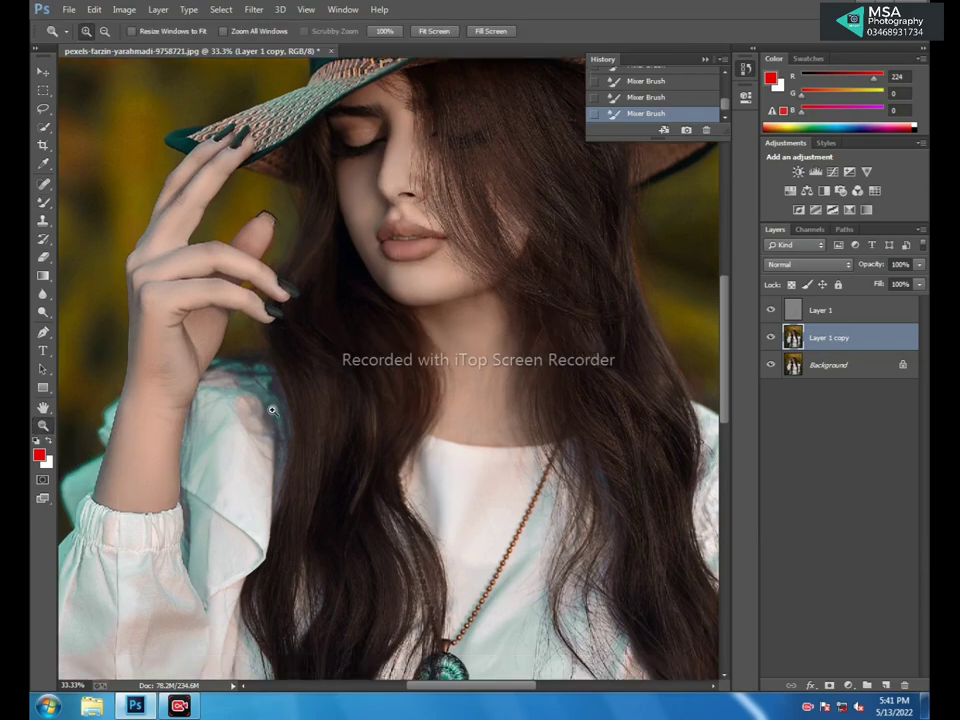
pyautogui.rightClick(290, 412)
pyautogui.click(349, 424)
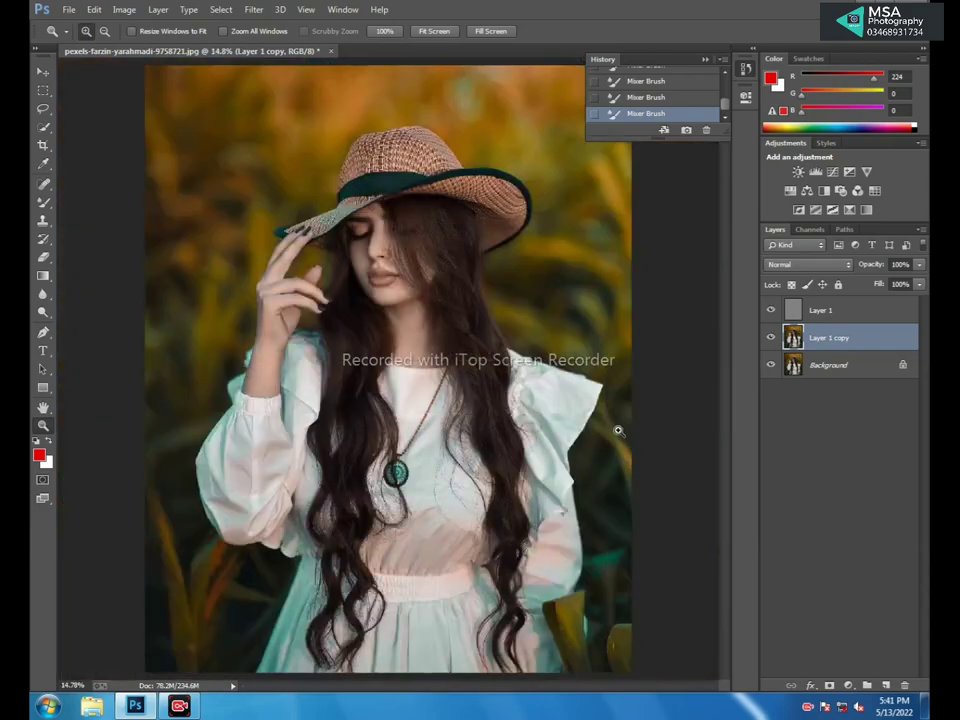
pyautogui.rightClick(845, 336)
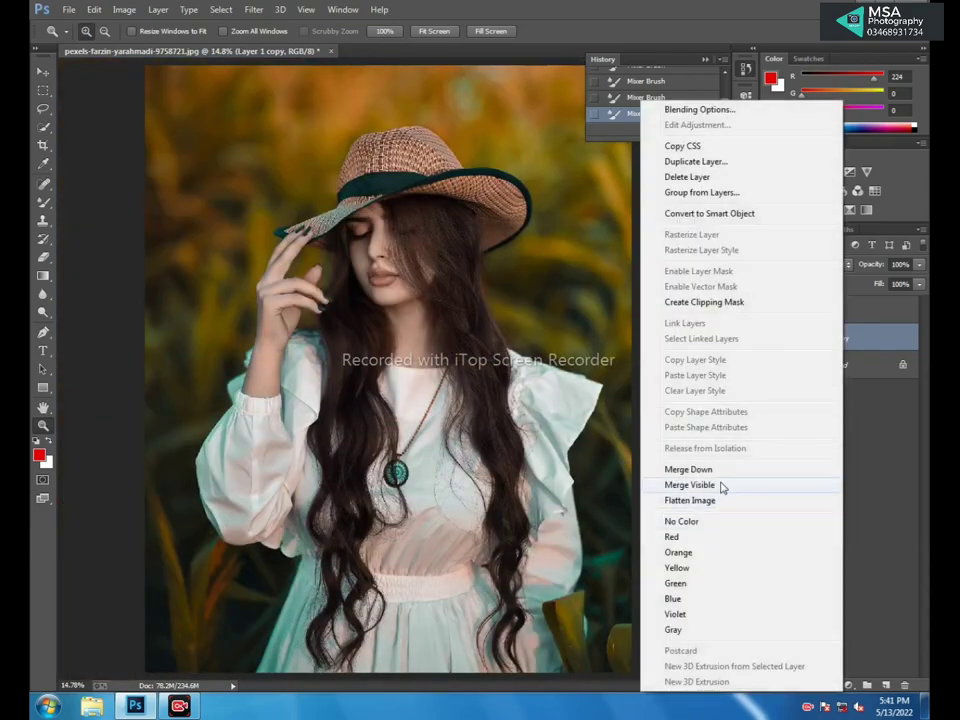
pyautogui.click(722, 485)
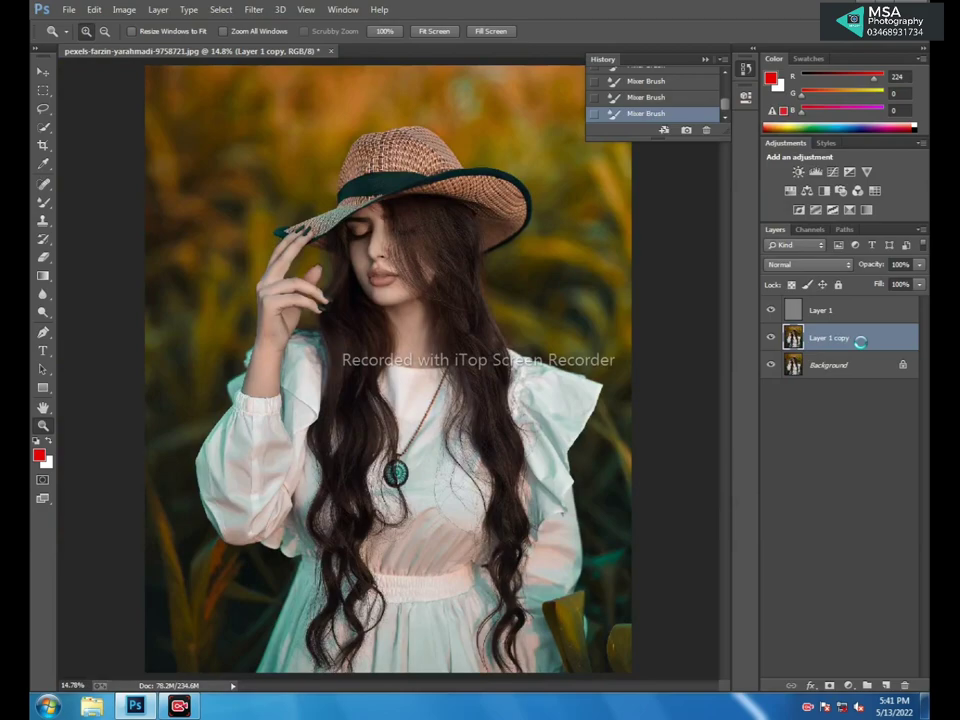